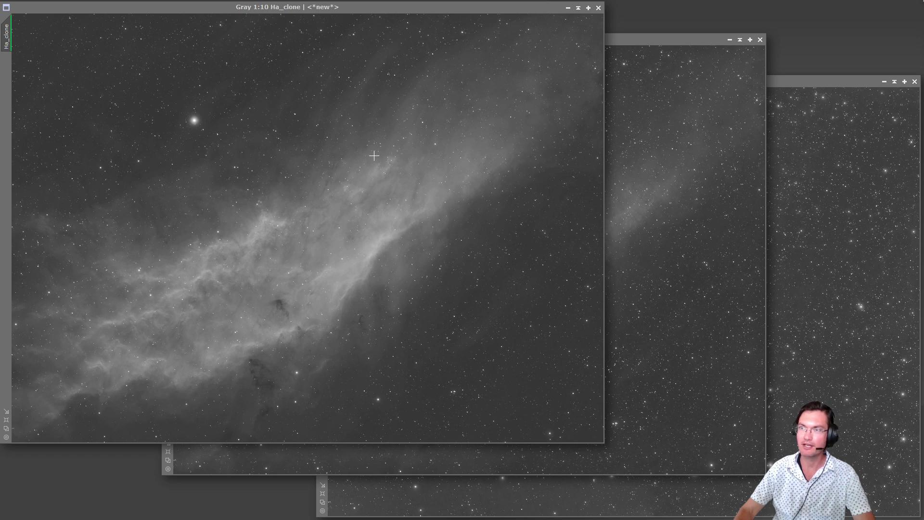
# Bring the SII and OIII clone windows to the front.
pyautogui.click(652, 198)
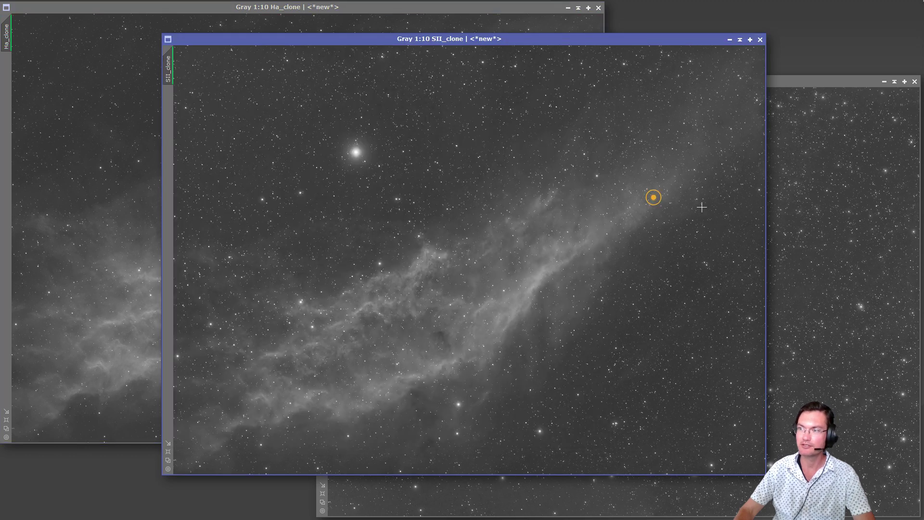
pyautogui.click(841, 248)
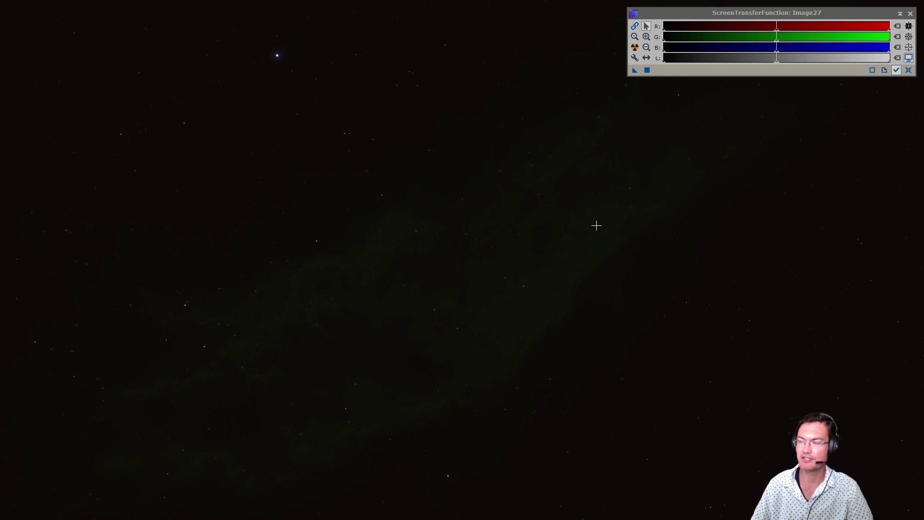
# Auto-stretch the colour image and apply BackgroundNeutralization using the Preview02 region.
pyautogui.hotkey('ctrl', 'a')
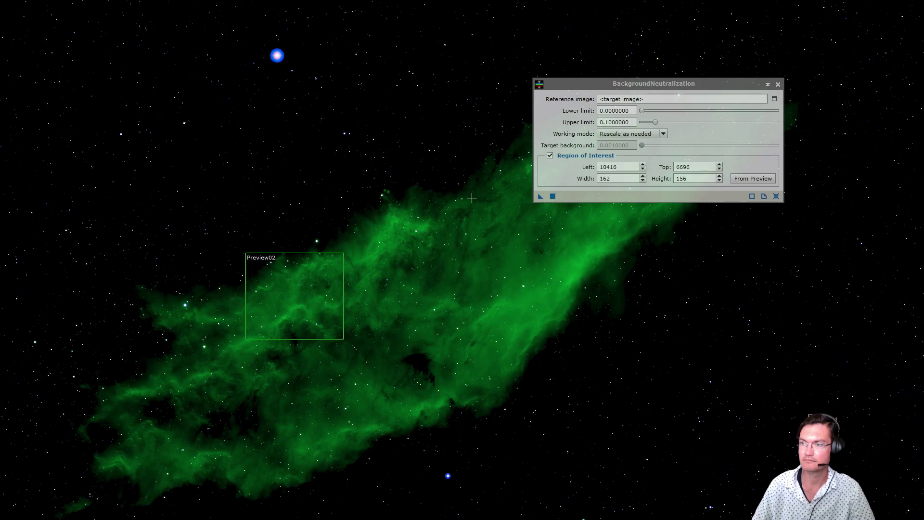
pyautogui.click(778, 84)
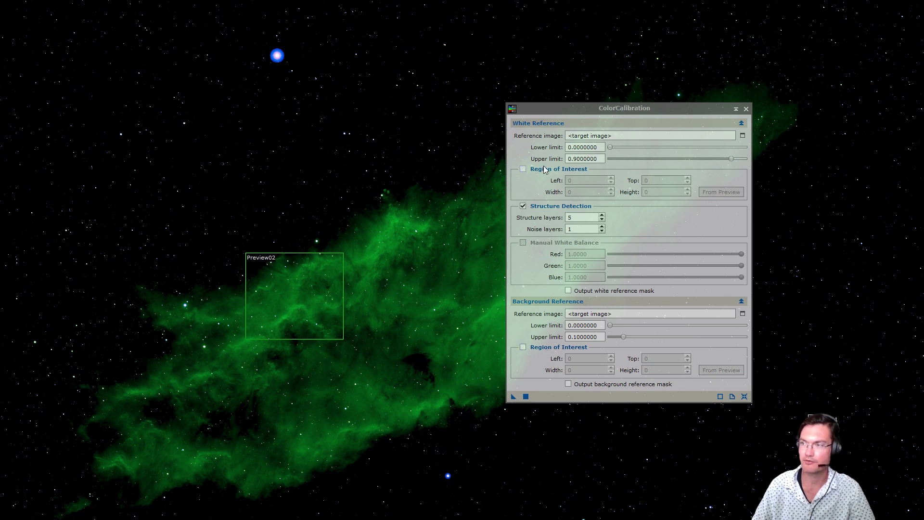
# Colour-calibrate with Preview02 as background and white reference, then auto-stretch the result.
pyautogui.moveTo(4, 130); pyautogui.dragTo(523, 348)
pyautogui.moveTo(465, 315); pyautogui.dragTo(525, 174)
pyautogui.click(523, 205)
pyautogui.click(6, 26)
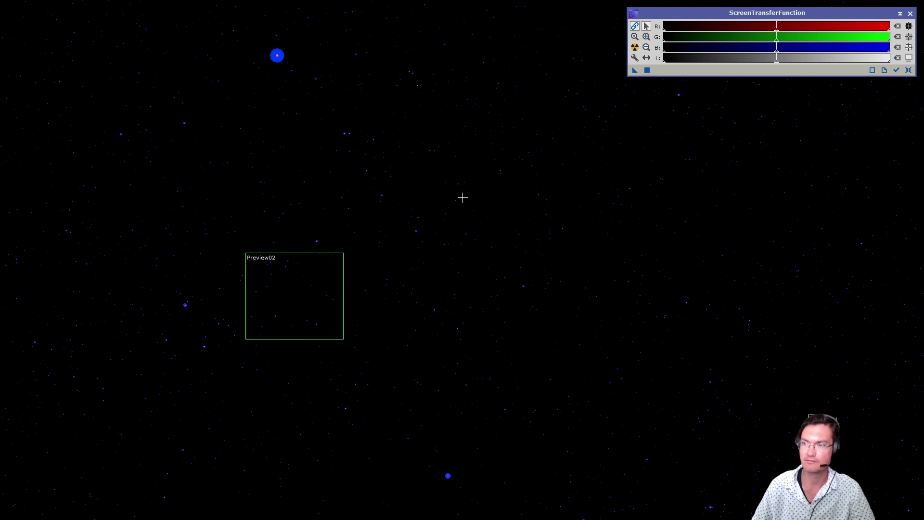
pyautogui.hotkey('ctrl', 'a')
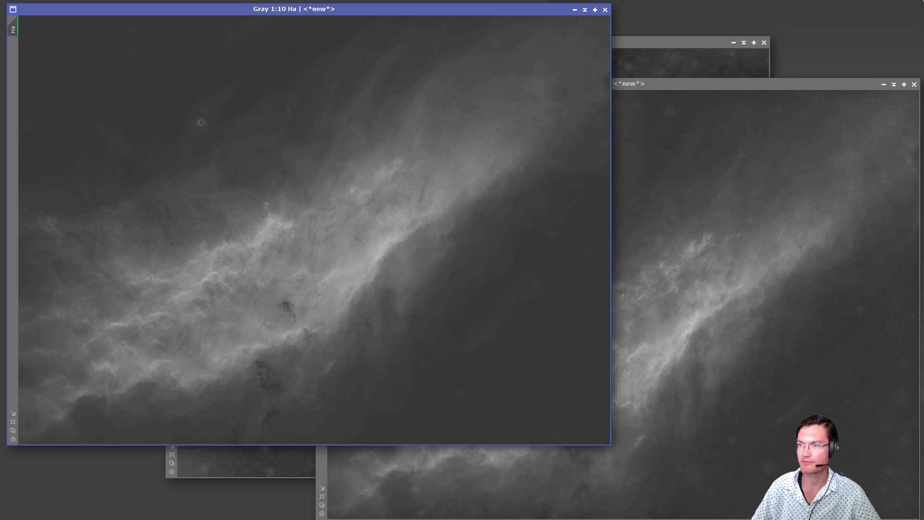
# Compare the Ha image's stretch, then bring the SII, OIII and Ha windows forward in turn.
pyautogui.hotkey('ctrl', 'a')
pyautogui.hotkey('ctrl', 'F12')
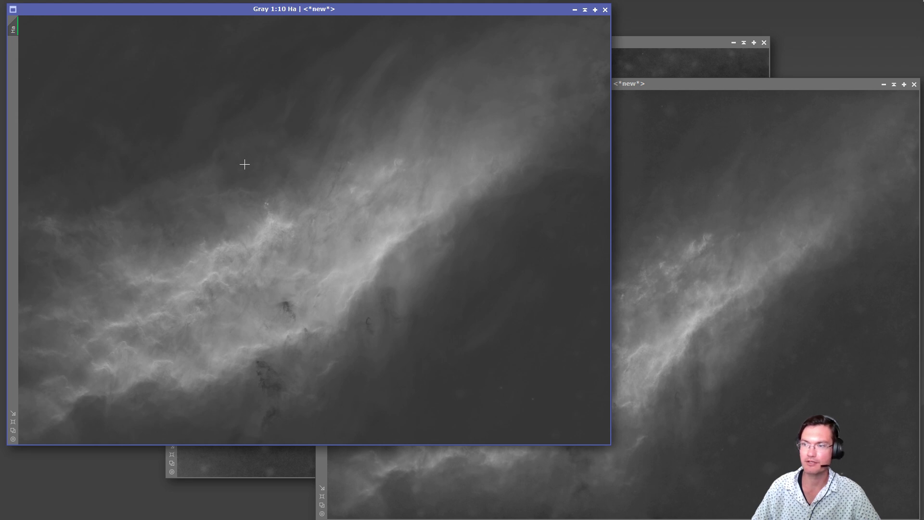
pyautogui.click(731, 201)
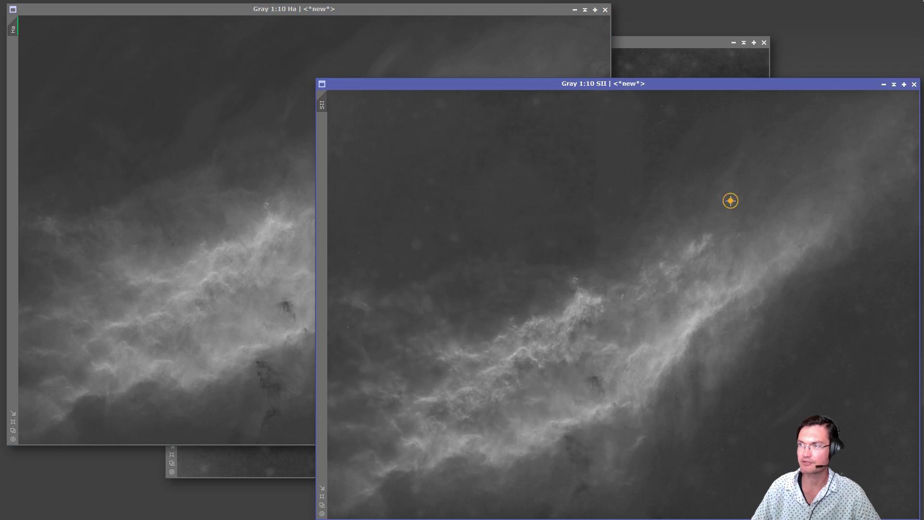
pyautogui.click(673, 70)
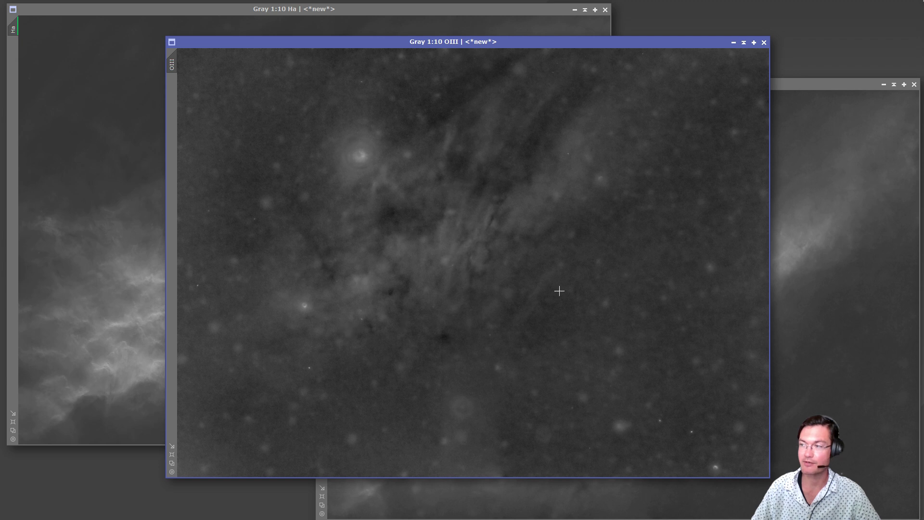
pyautogui.click(817, 217)
pyautogui.click(513, 18)
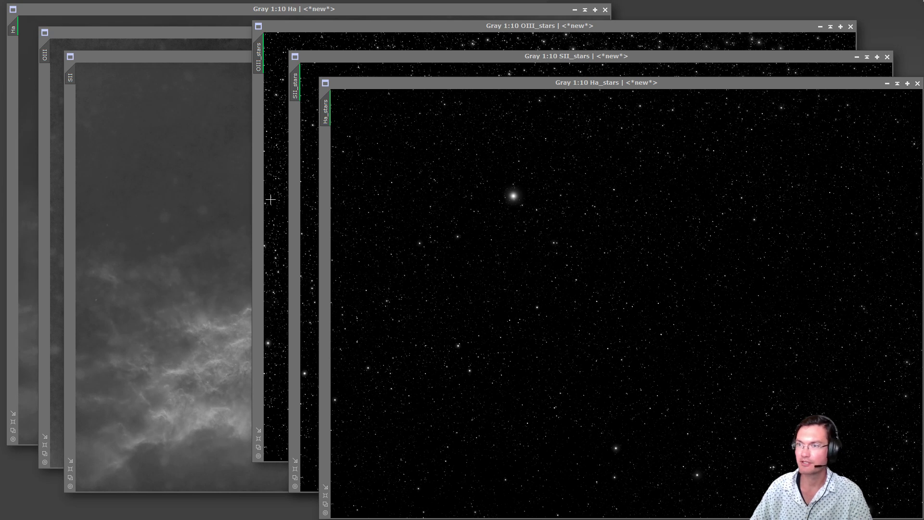
# With Ha_stars active, launch Script > Utilities > ForaxxPaletteUtility.
pyautogui.moveTo(650, 320); pyautogui.dragTo(630, 321)
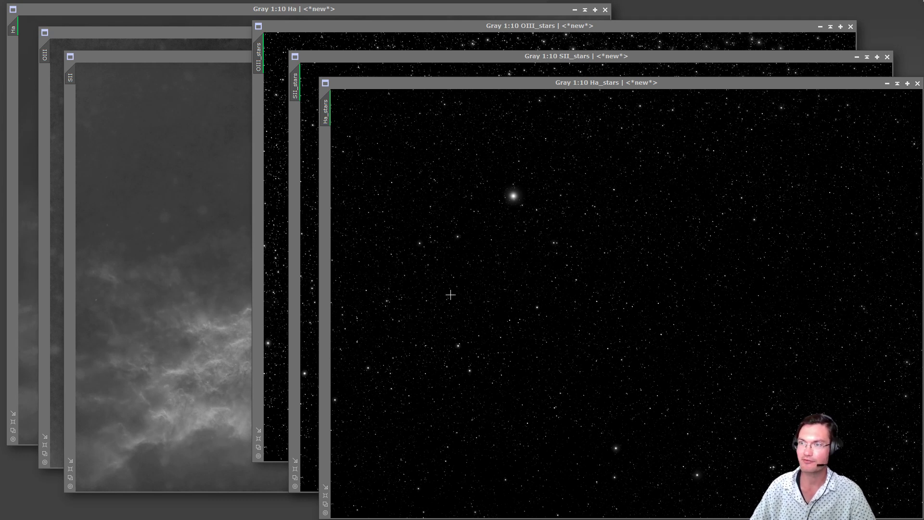
pyautogui.click(257, 1)
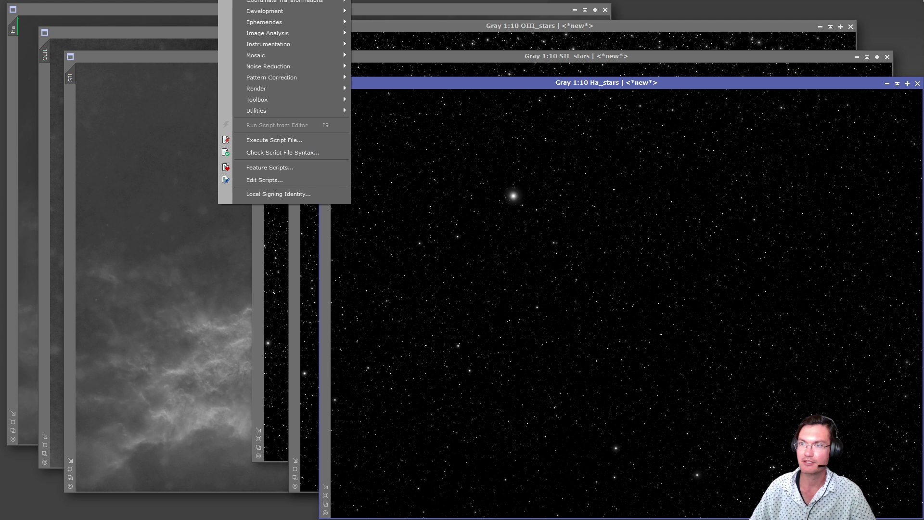
pyautogui.moveTo(272, 114)
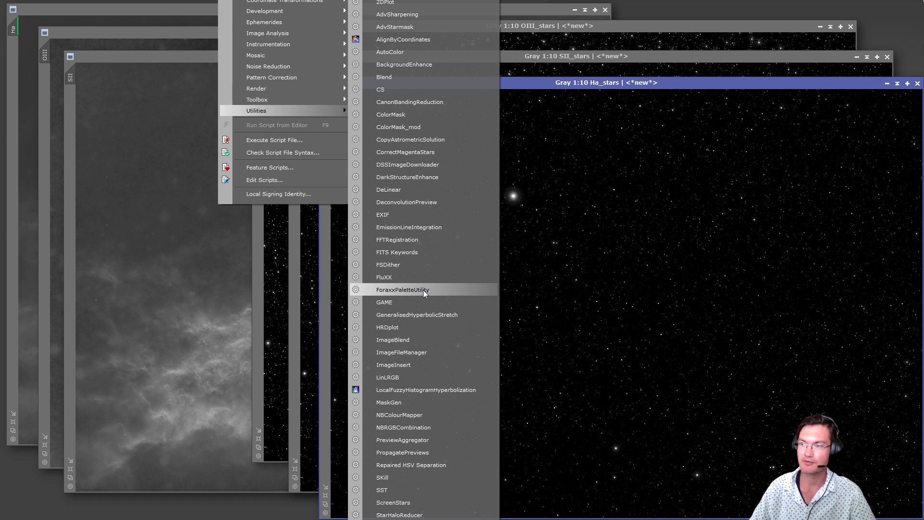
pyautogui.click(425, 291)
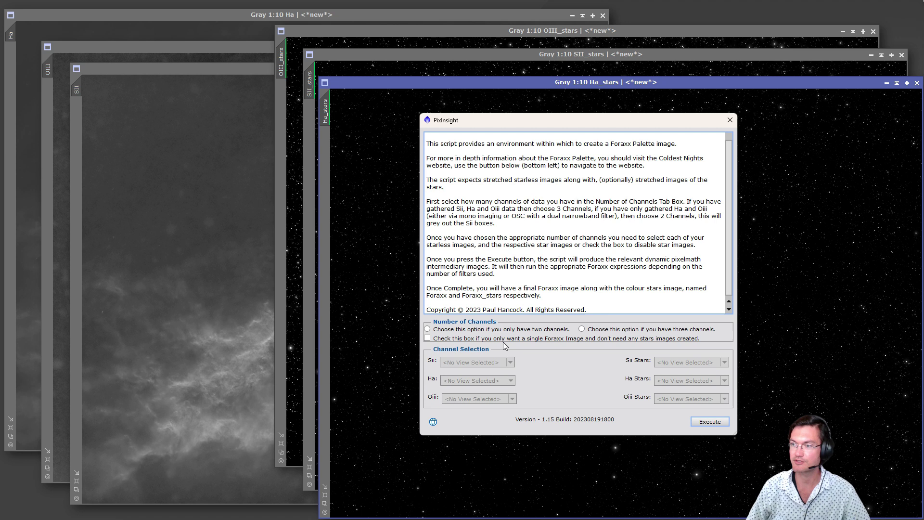
# Choose three channels and assign SII, Ha and OIII to the Sii, Ha and Oiii inputs.
pyautogui.click(596, 329)
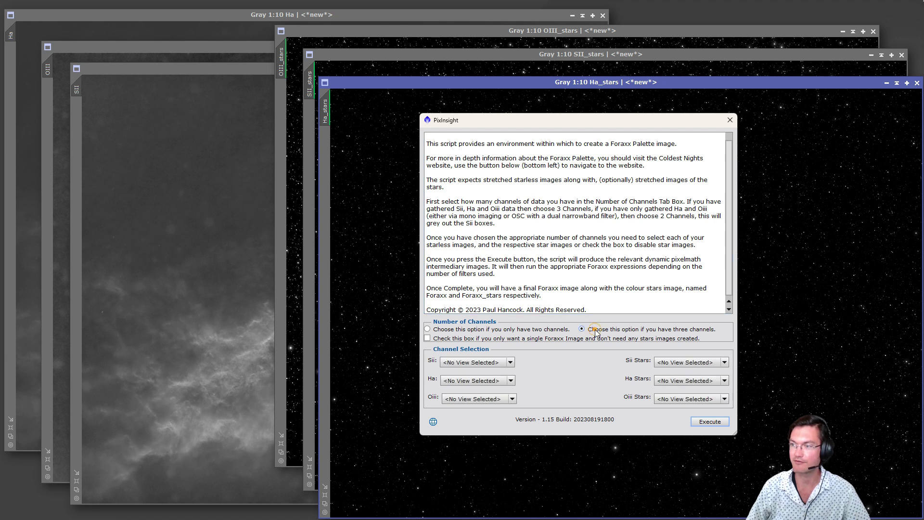
pyautogui.click(505, 364)
pyautogui.click(468, 439)
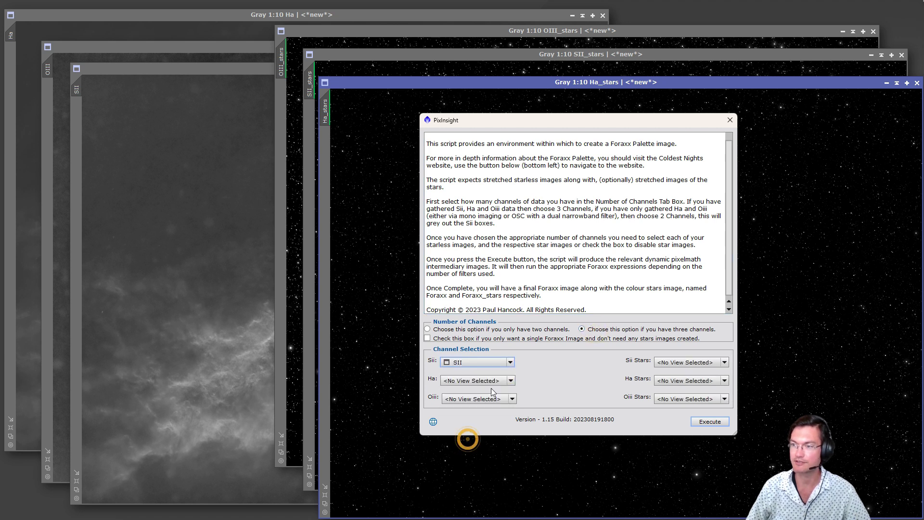
pyautogui.click(489, 382)
pyautogui.click(482, 423)
pyautogui.click(480, 399)
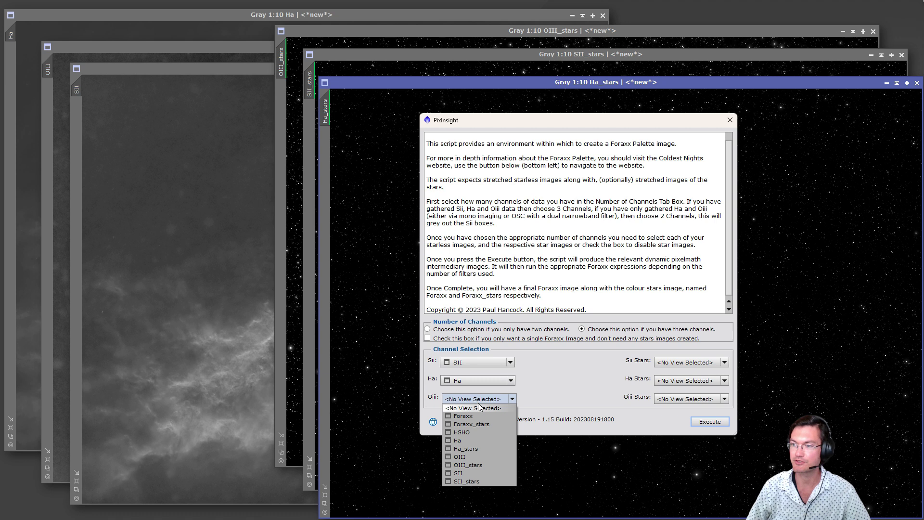
pyautogui.click(478, 456)
# Set the star images to SII_stars, Ha_stars and OIII_stars and execute the script.
pyautogui.click(674, 364)
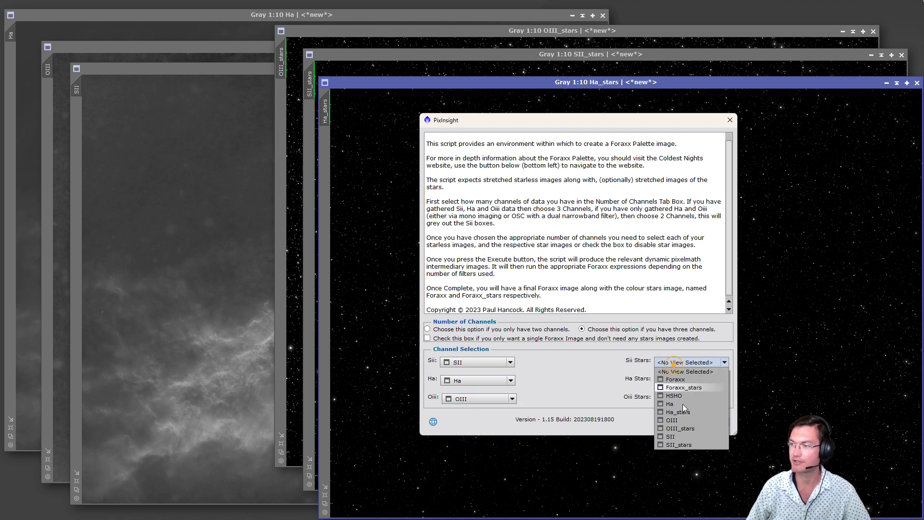
pyautogui.click(679, 444)
pyautogui.click(687, 380)
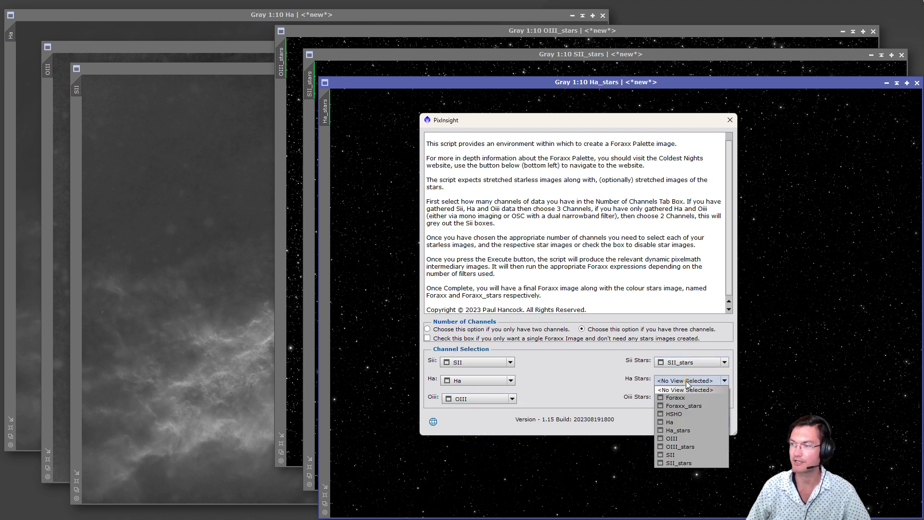
pyautogui.click(678, 430)
pyautogui.click(677, 398)
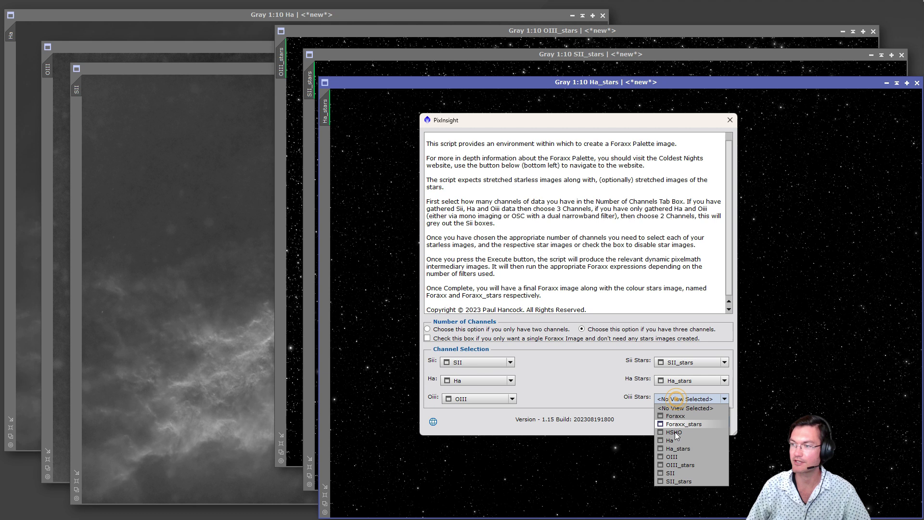
pyautogui.click(680, 464)
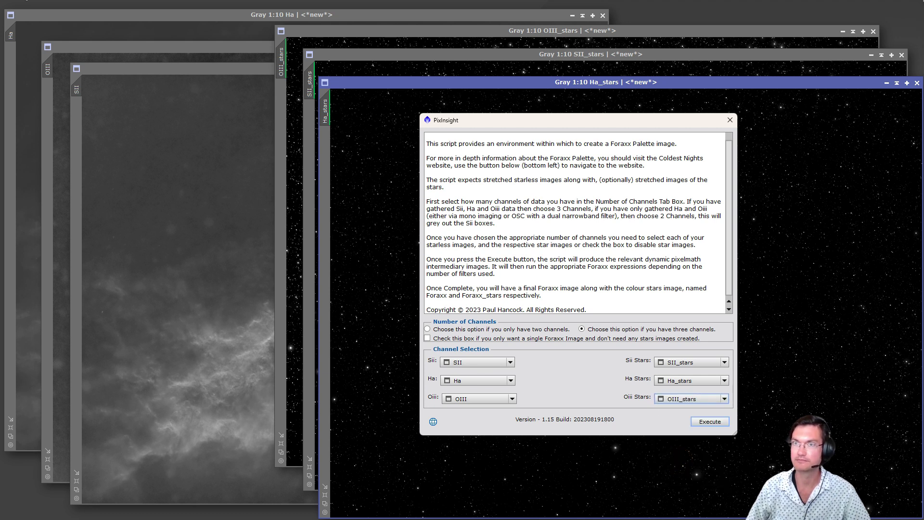
pyautogui.click(701, 424)
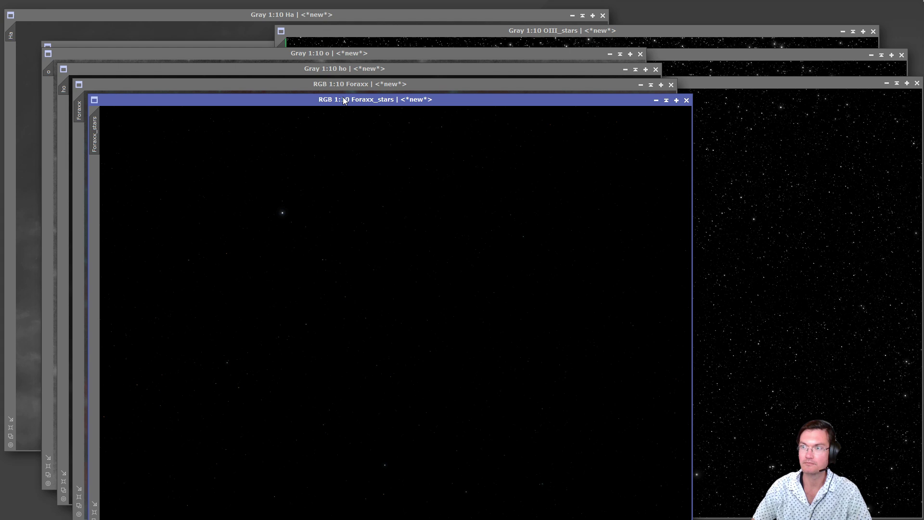
# Move Foraxx_stars aside and close the Foraxx image without saving.
pyautogui.moveTo(338, 99); pyautogui.dragTo(562, 61)
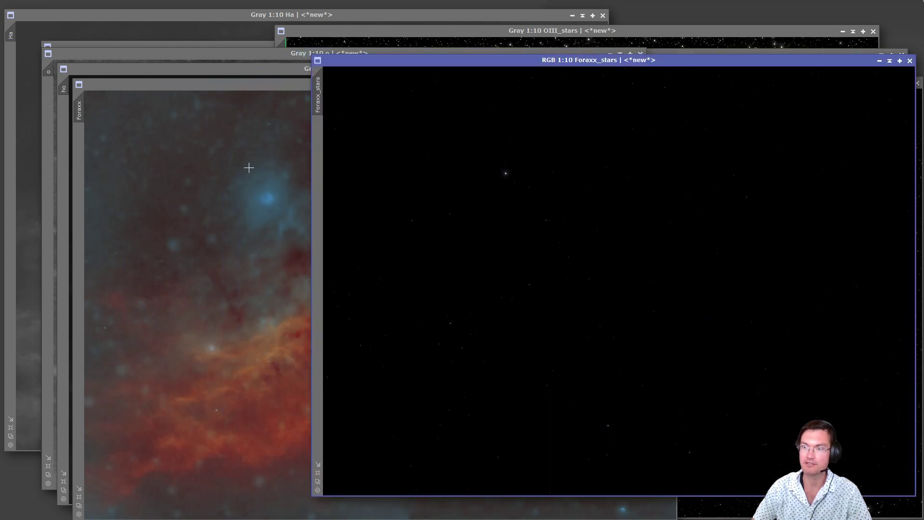
pyautogui.click(235, 189)
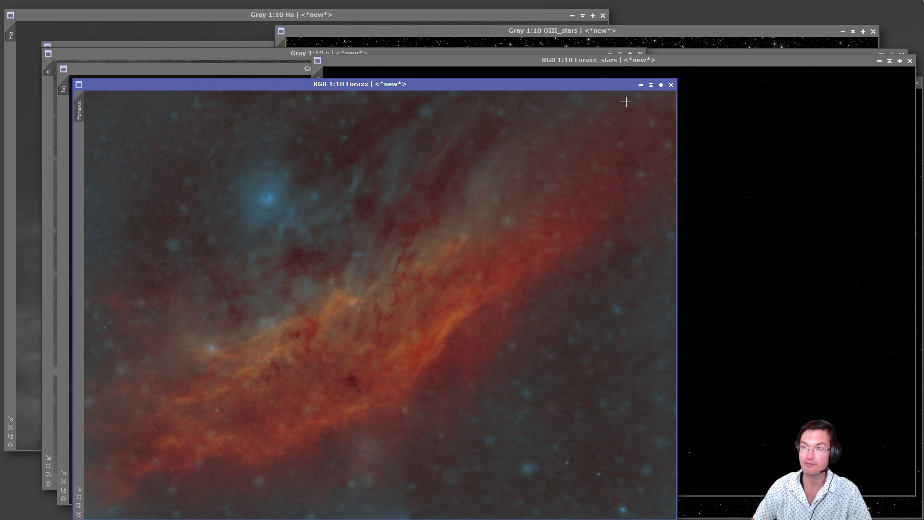
pyautogui.click(671, 85)
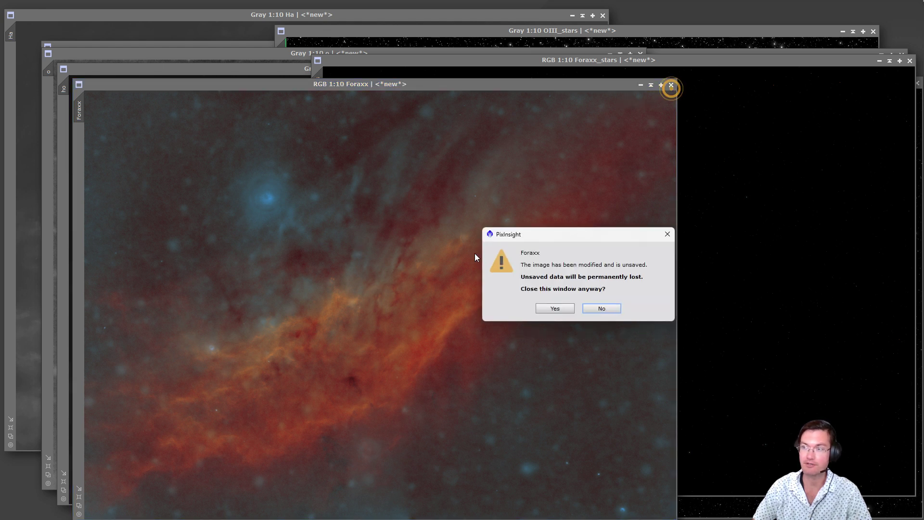
pyautogui.click(566, 308)
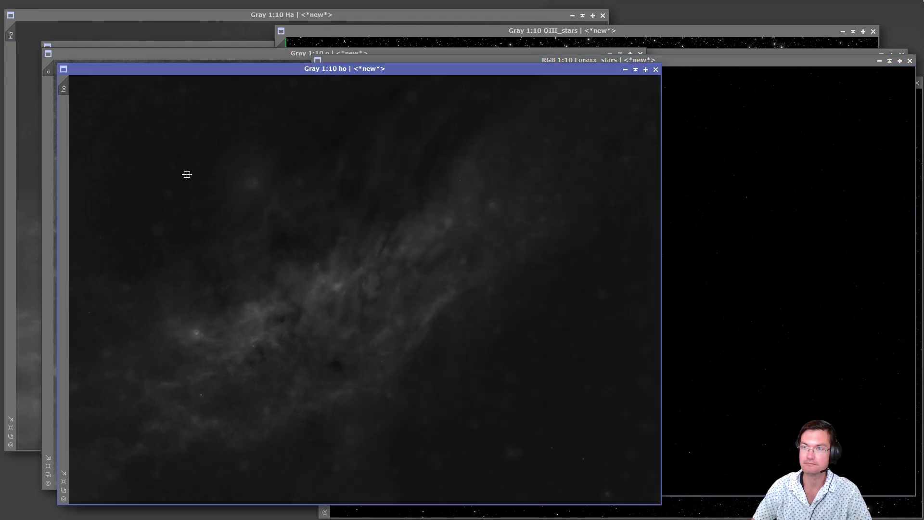
# Close the ho and o intermediate images and maximize the Foraxx_stars window.
pyautogui.click(187, 174)
pyautogui.click(656, 69)
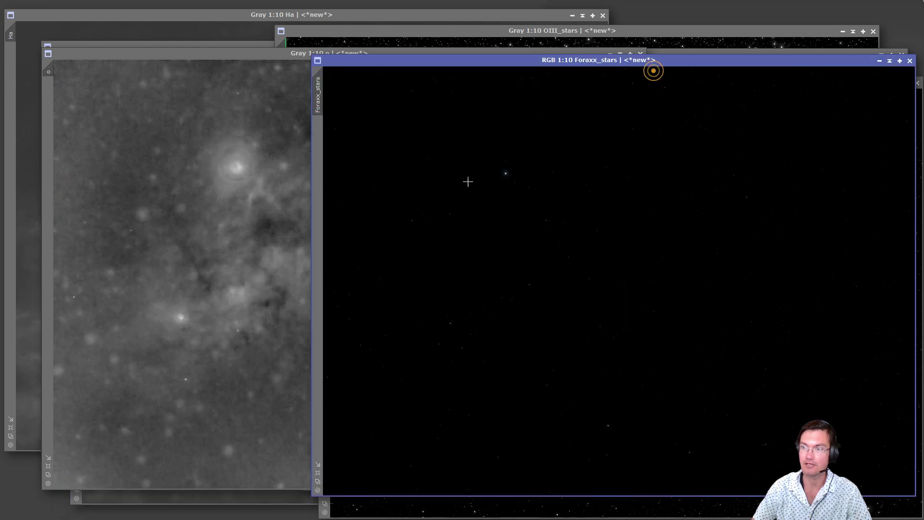
pyautogui.click(224, 210)
pyautogui.click(642, 56)
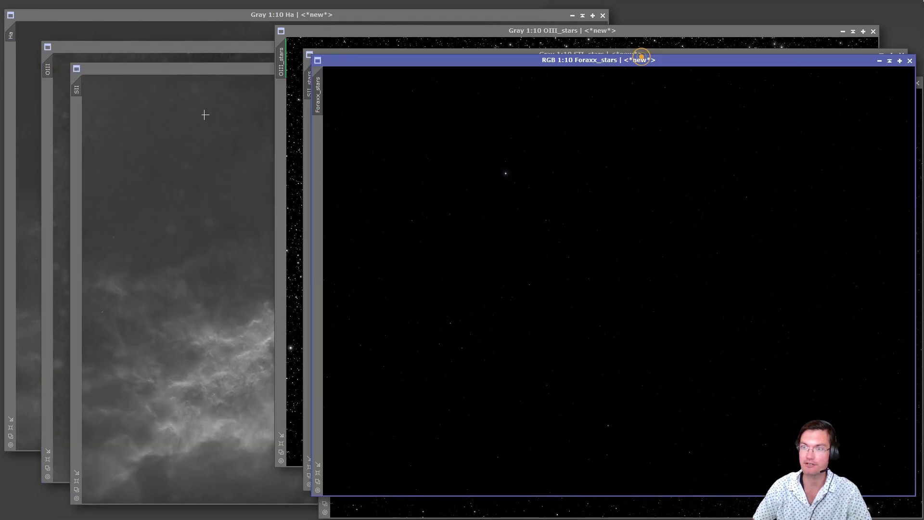
pyautogui.moveTo(462, 67); pyautogui.dragTo(279, 55)
pyautogui.doubleClick(279, 54)
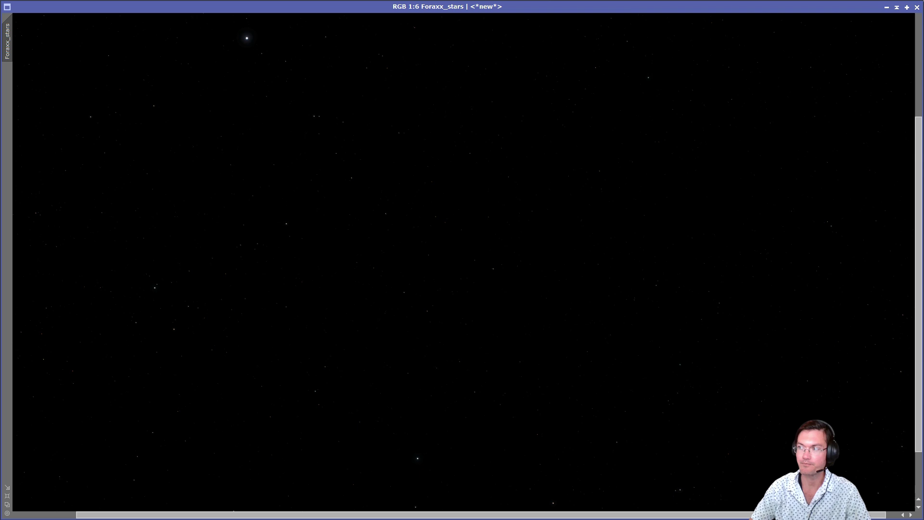
# Stretch Foraxx_stars in HistogramTransformation by lowering midtones with real-time preview.
pyautogui.click(895, 245)
pyautogui.moveTo(893, 240); pyautogui.dragTo(681, 155)
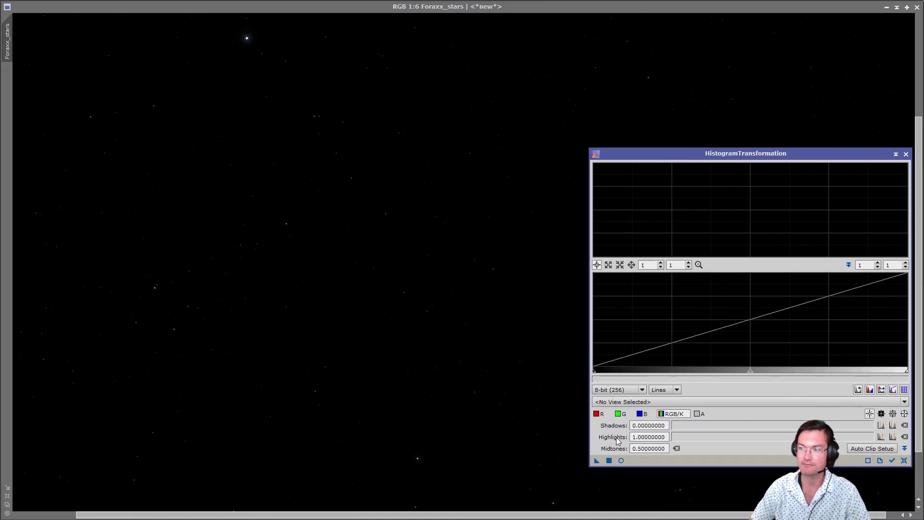
pyautogui.click(621, 460)
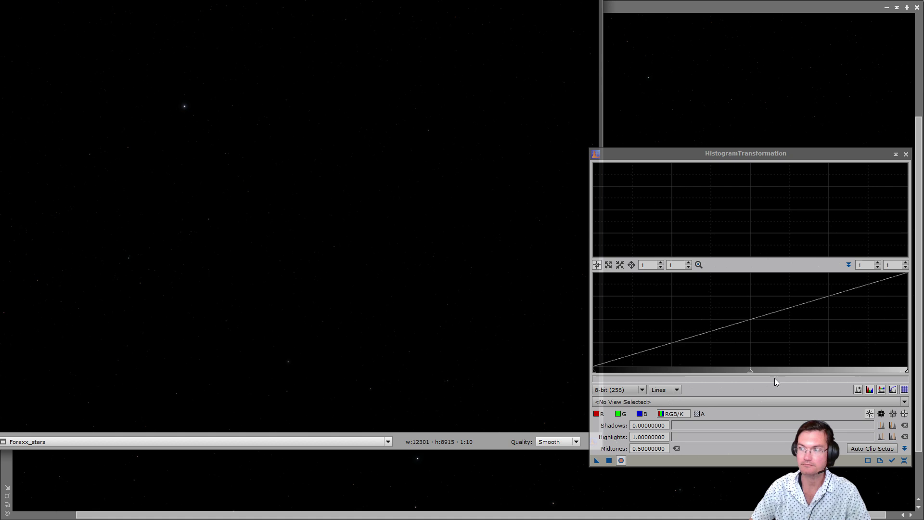
pyautogui.moveTo(755, 375); pyautogui.dragTo(672, 373)
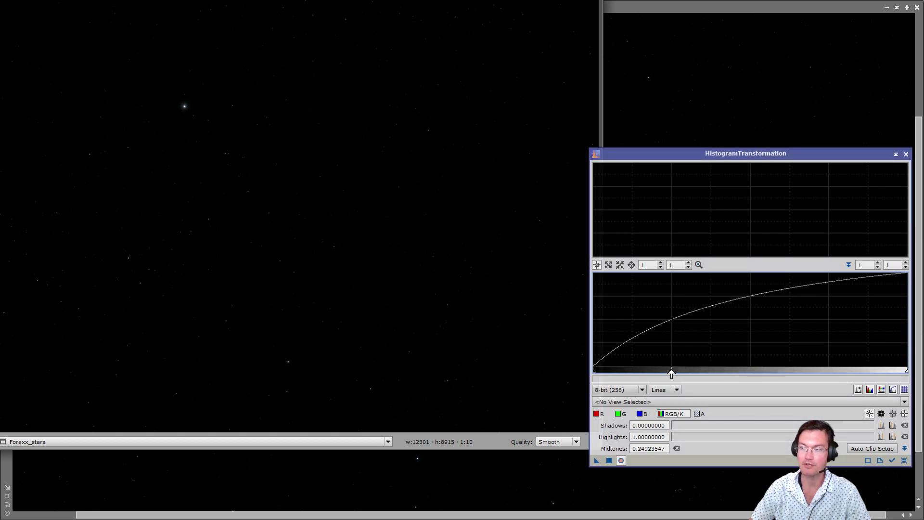
pyautogui.click(609, 460)
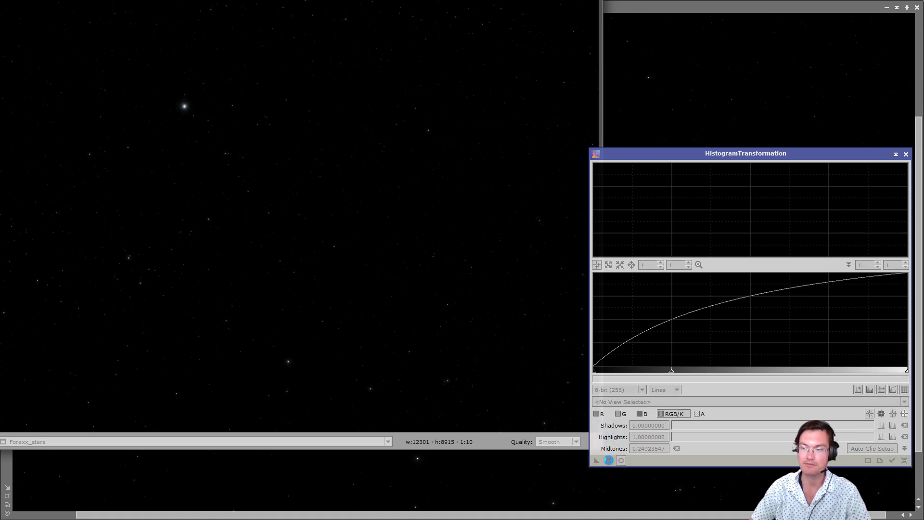
# Apply a gentler second midtones stretch, close the histogram tool, and zoom to inspect the stars.
pyautogui.moveTo(672, 372); pyautogui.dragTo(709, 371)
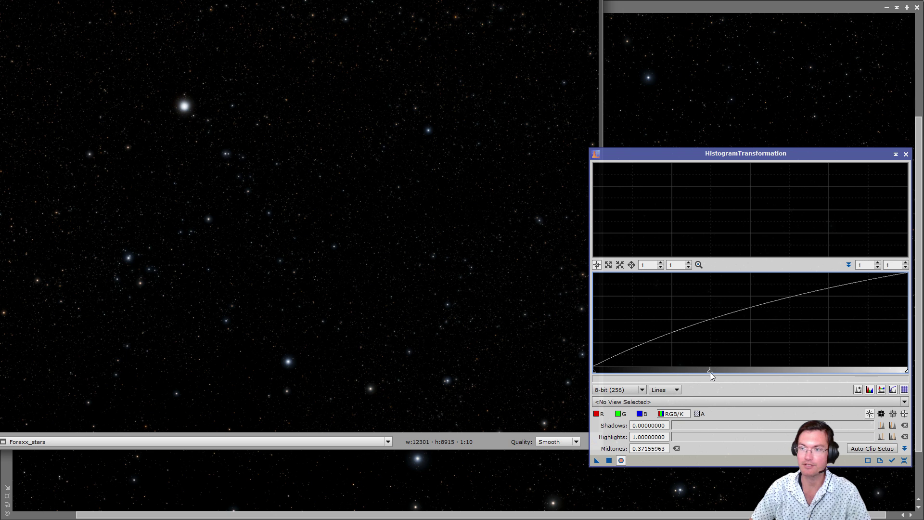
pyautogui.click(621, 461)
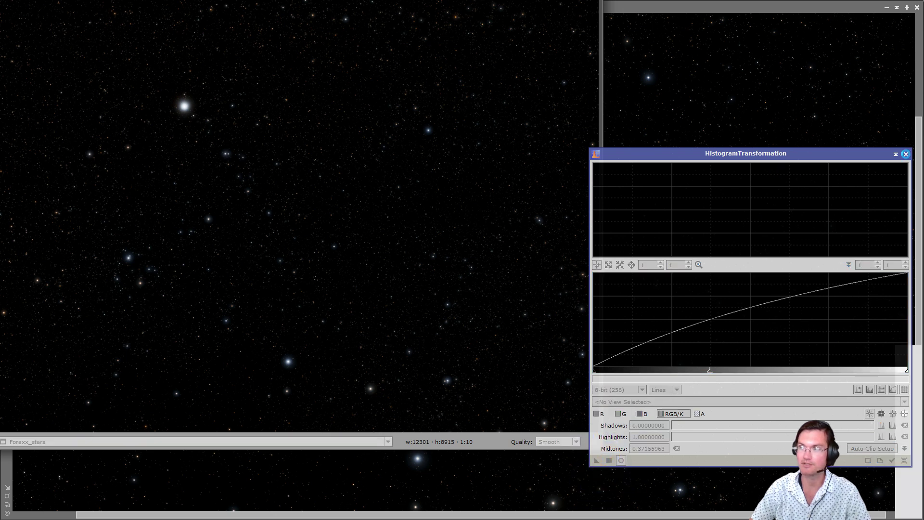
pyautogui.click(906, 154)
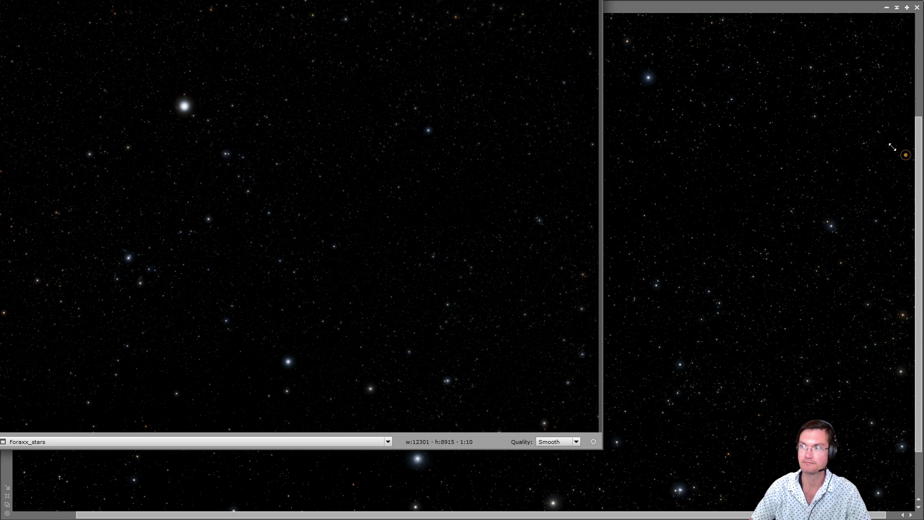
pyautogui.click(904, 155)
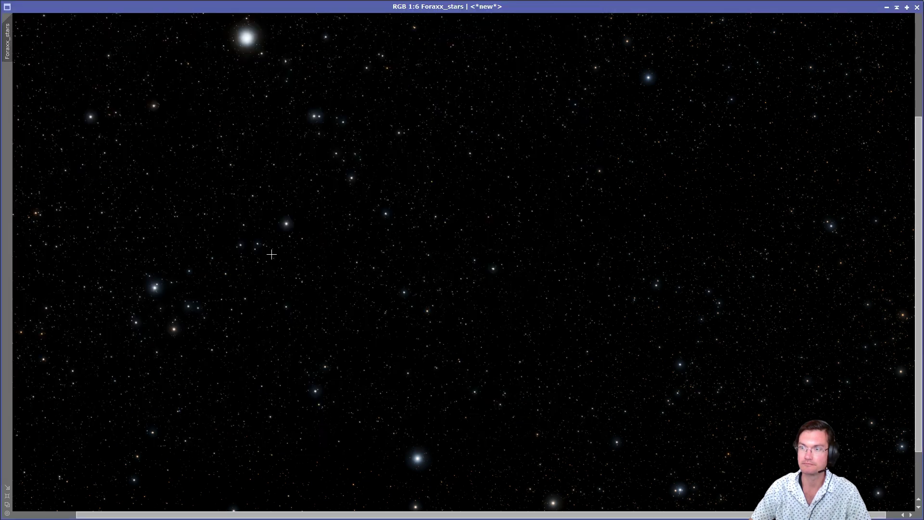
pyautogui.scroll(4, 155, 274)
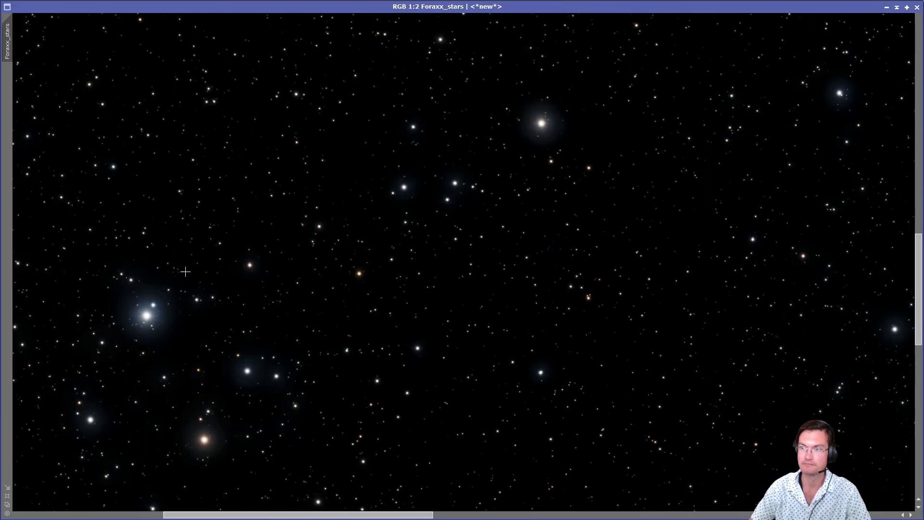
pyautogui.scroll(1, 185, 272)
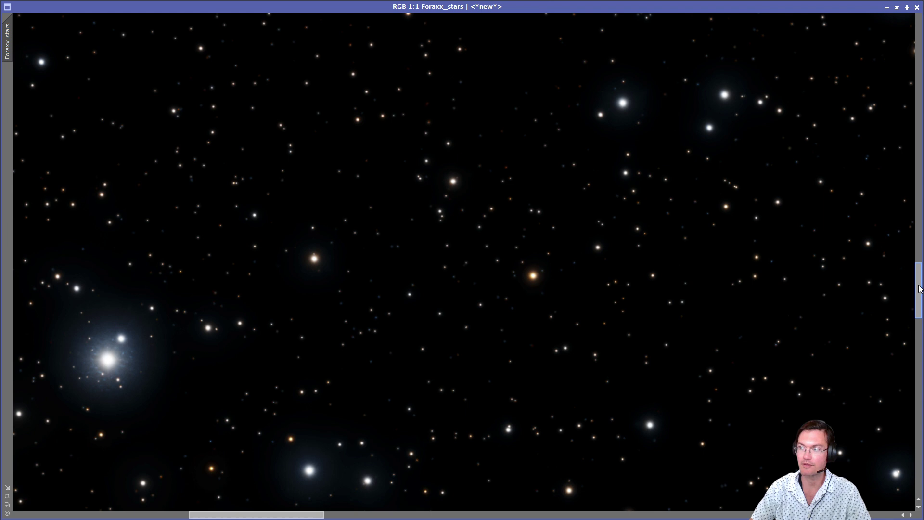
pyautogui.moveTo(917, 283)
pyautogui.mouseDown()
pyautogui.moveTo(911, 332)
pyautogui.moveTo(916, 296)
pyautogui.mouseUp()
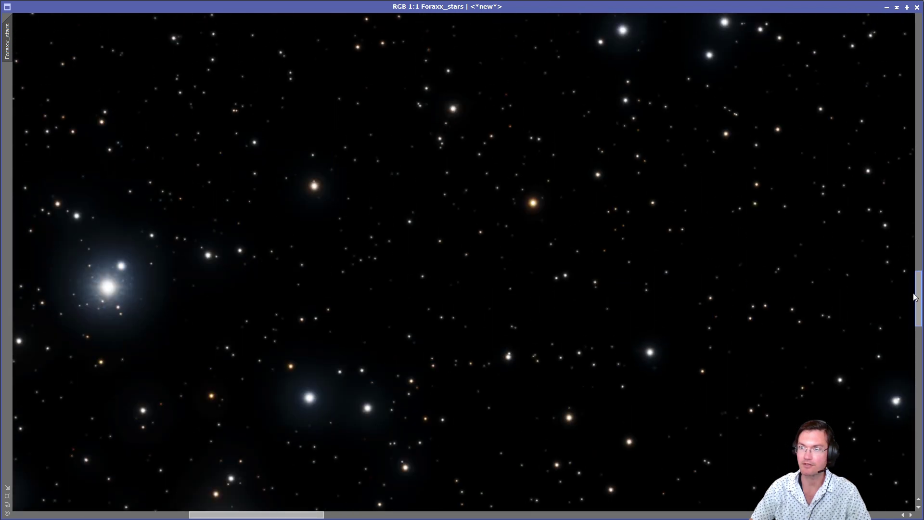
pyautogui.scroll(-1, 758, 266)
pyautogui.scroll(-2, 680, 262)
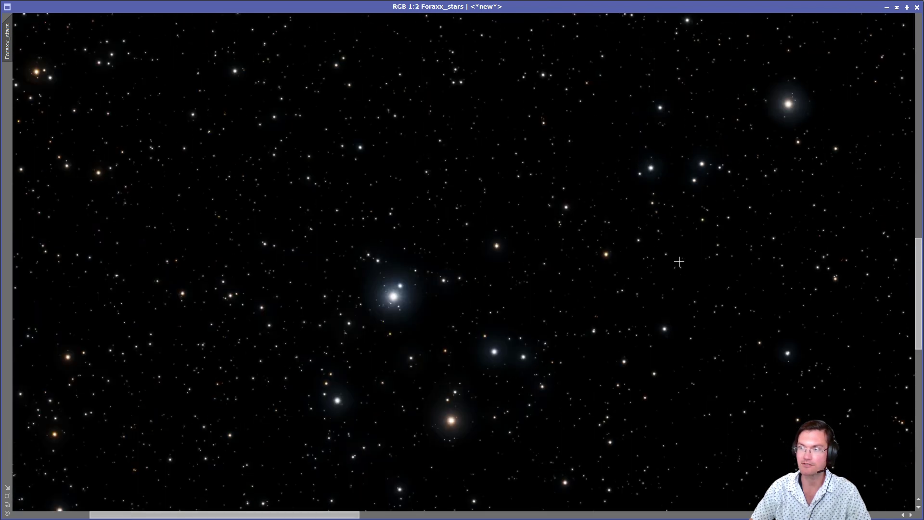
pyautogui.scroll(-3, 679, 261)
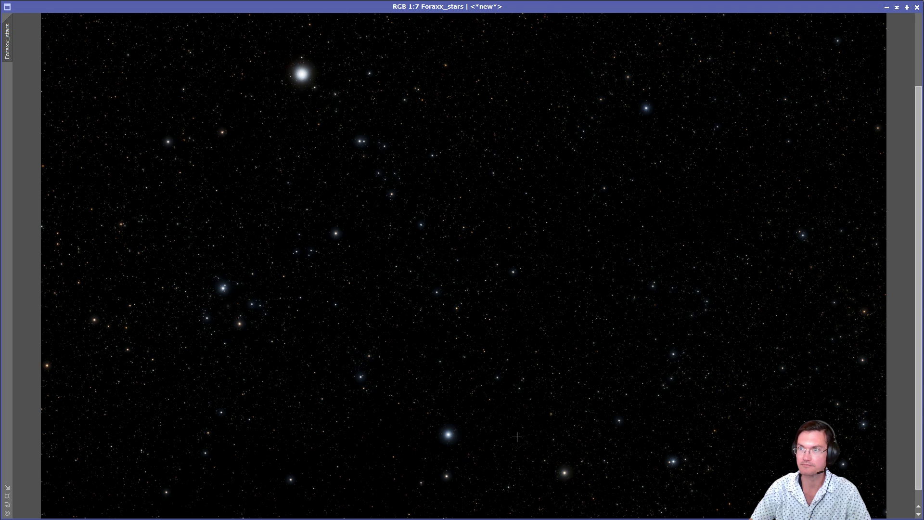
pyautogui.scroll(3, 517, 437)
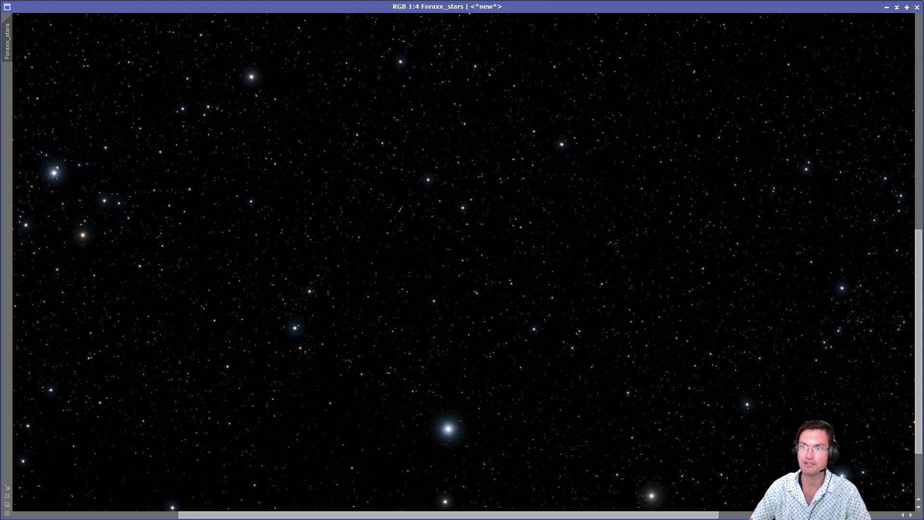
# Boost Foraxx_stars saturation with a raised ColorSaturation curve and zoom to inspect the stars.
pyautogui.click(193, 1)
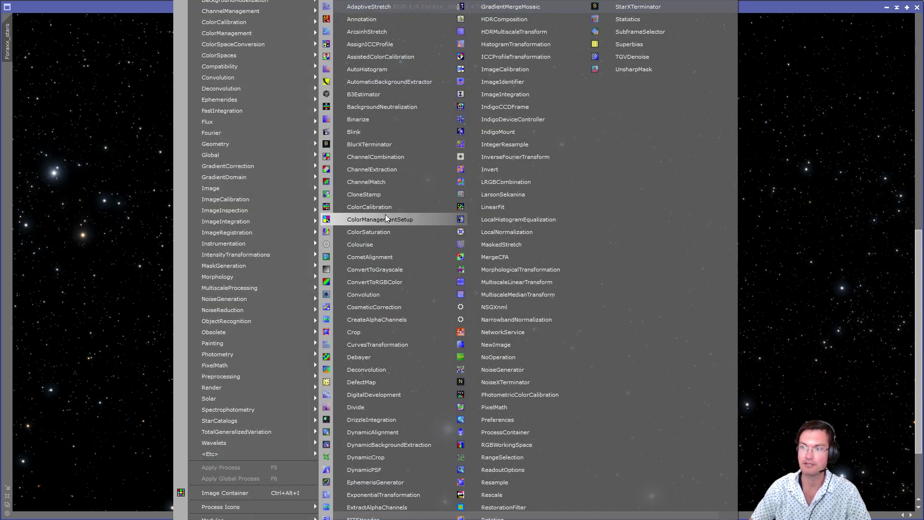
pyautogui.click(383, 232)
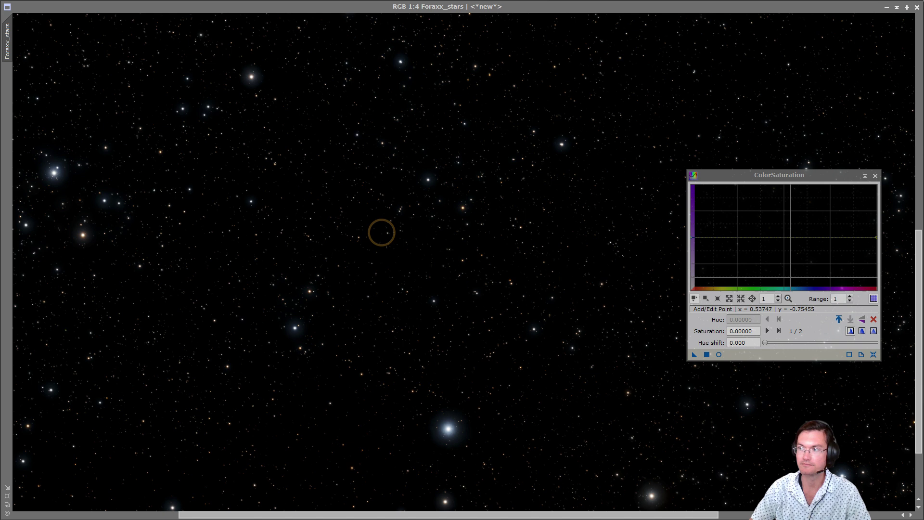
pyautogui.moveTo(790, 343); pyautogui.dragTo(858, 343)
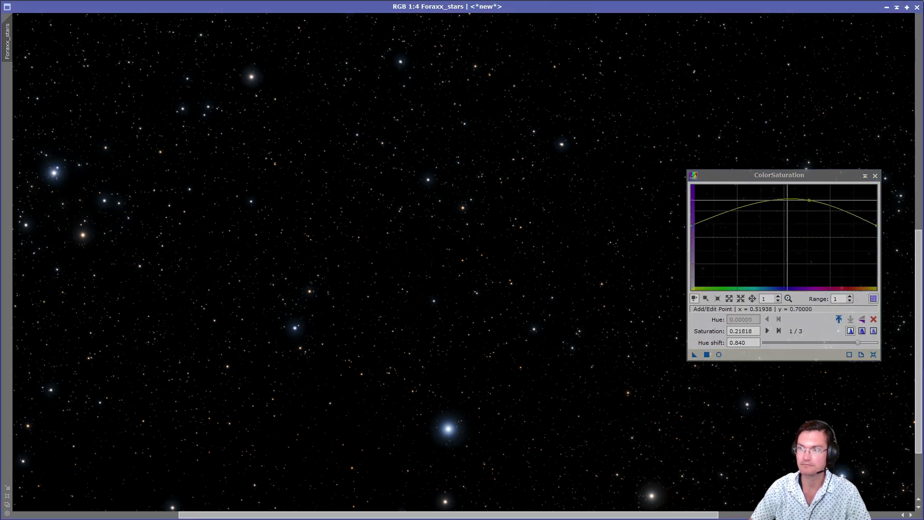
pyautogui.click(875, 176)
pyautogui.scroll(2, 48, 177)
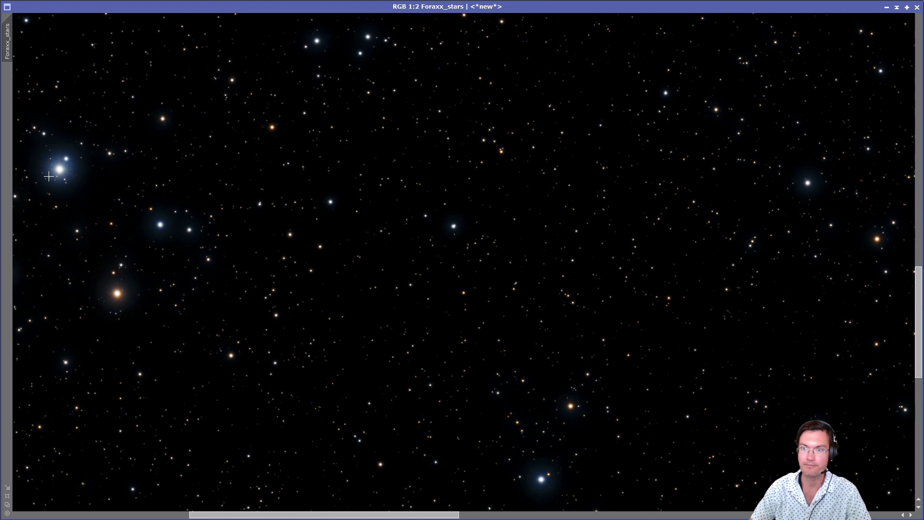
pyautogui.scroll(1, 61, 178)
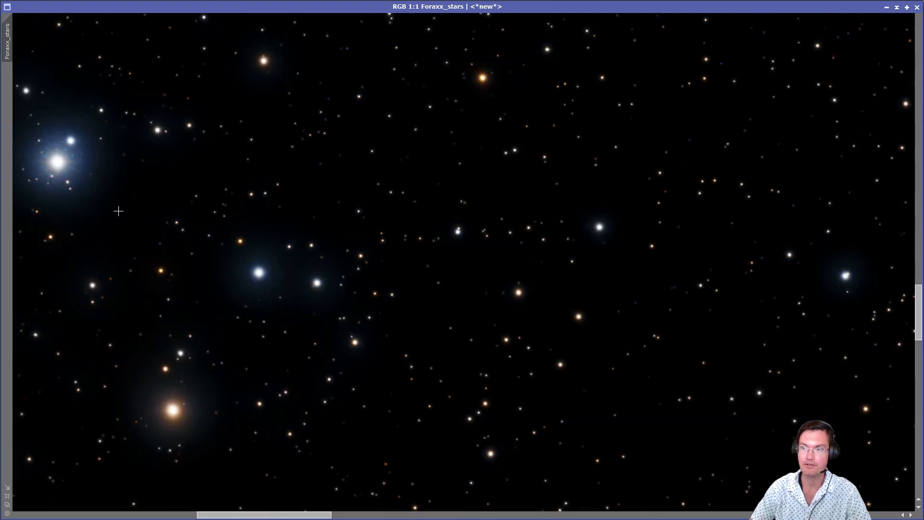
pyautogui.scroll(-1, 119, 210)
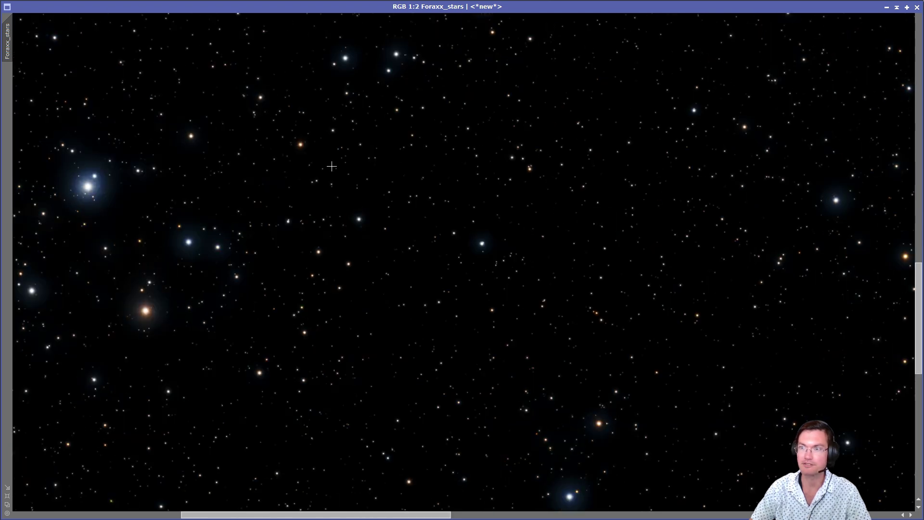
pyautogui.scroll(-6, 386, 273)
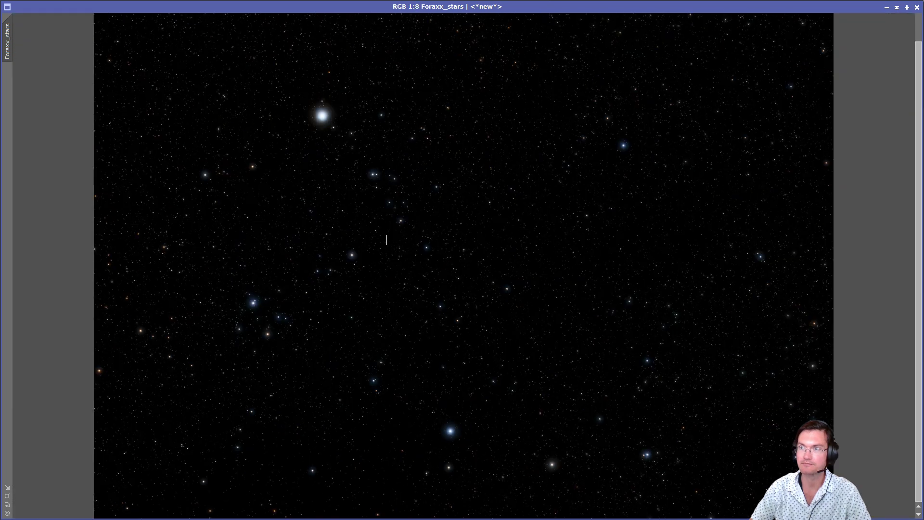
pyautogui.scroll(1, 361, 205)
pyautogui.scroll(4, 288, 91)
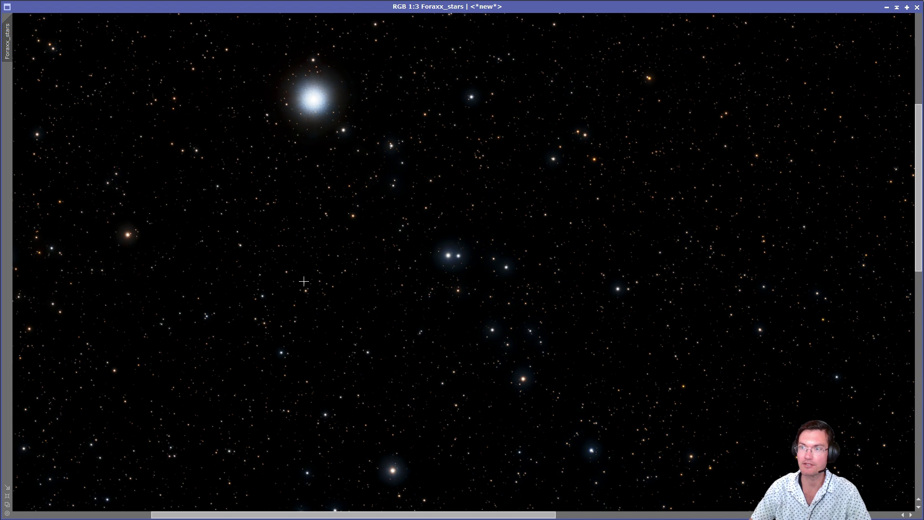
pyautogui.scroll(-5, 367, 278)
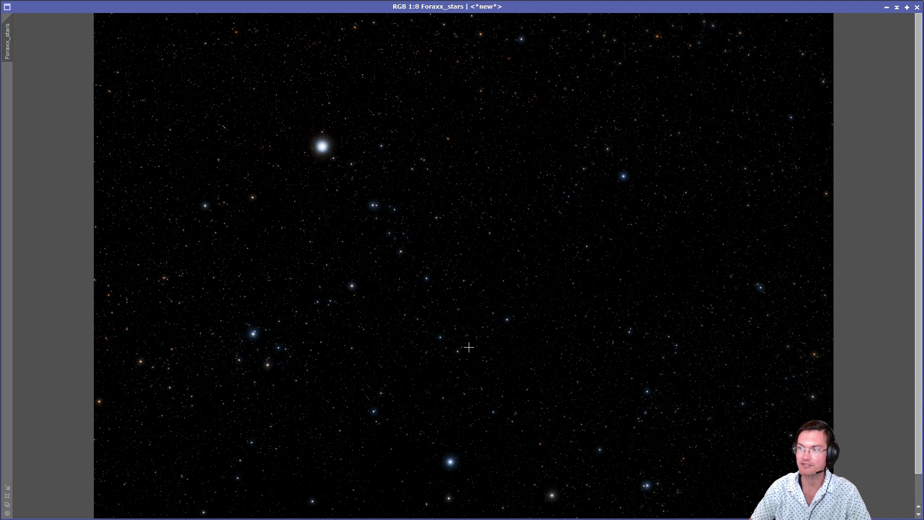
pyautogui.scroll(3, 469, 347)
pyautogui.scroll(1, 171, 278)
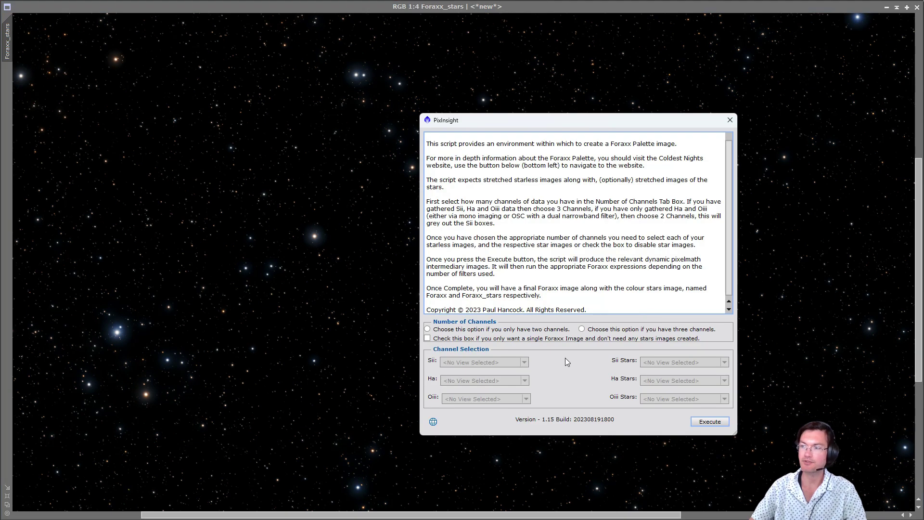
# Choose the two-channel option and assign the starless Ha image to the Ha channel.
pyautogui.click(505, 331)
pyautogui.click(492, 384)
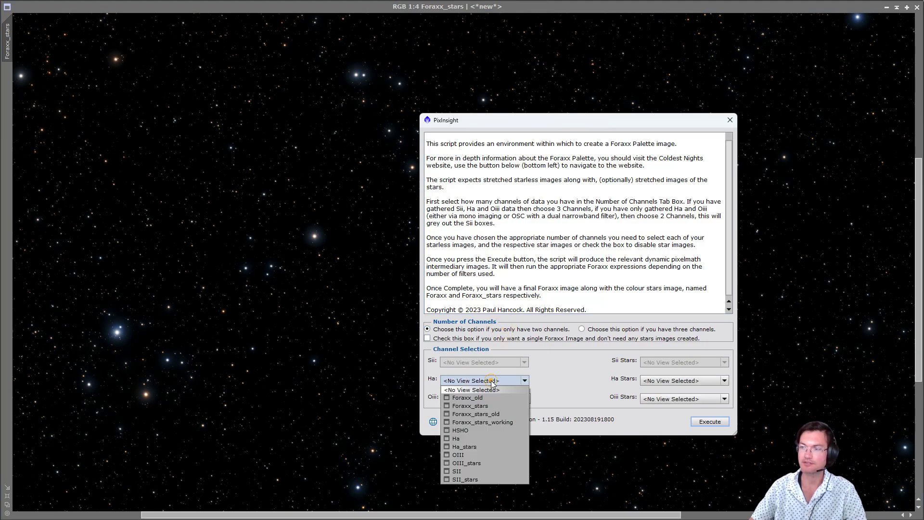
pyautogui.click(481, 444)
pyautogui.click(464, 380)
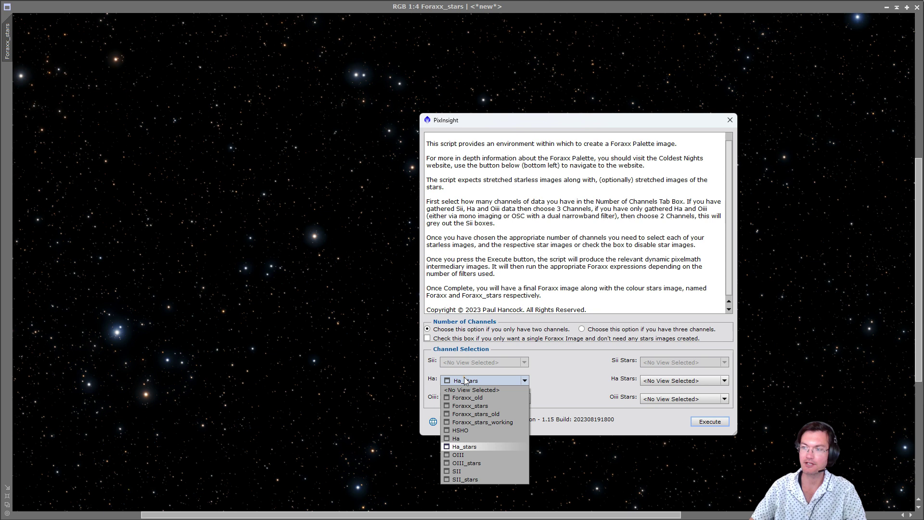
pyautogui.click(466, 439)
# Assign OIII to the Oiii channel and Ha_stars as Ha star image, then execute.
pyautogui.click(503, 399)
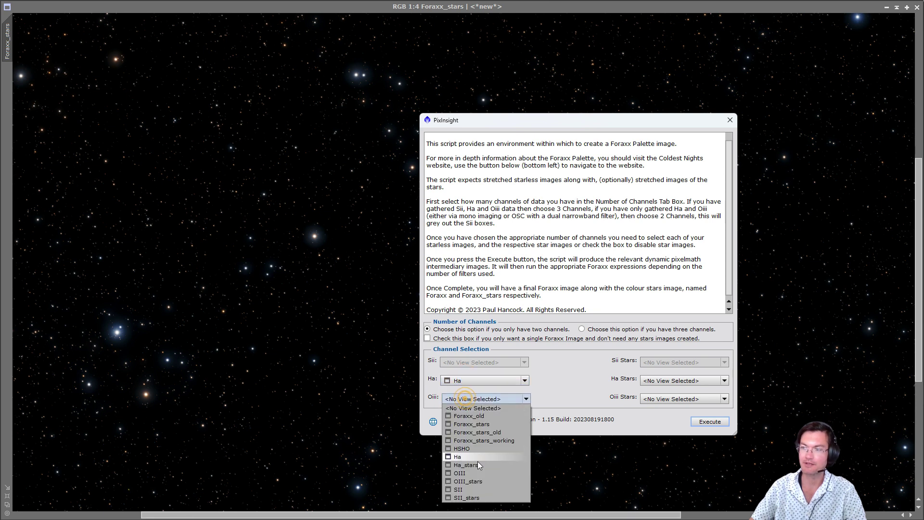
pyautogui.click(471, 473)
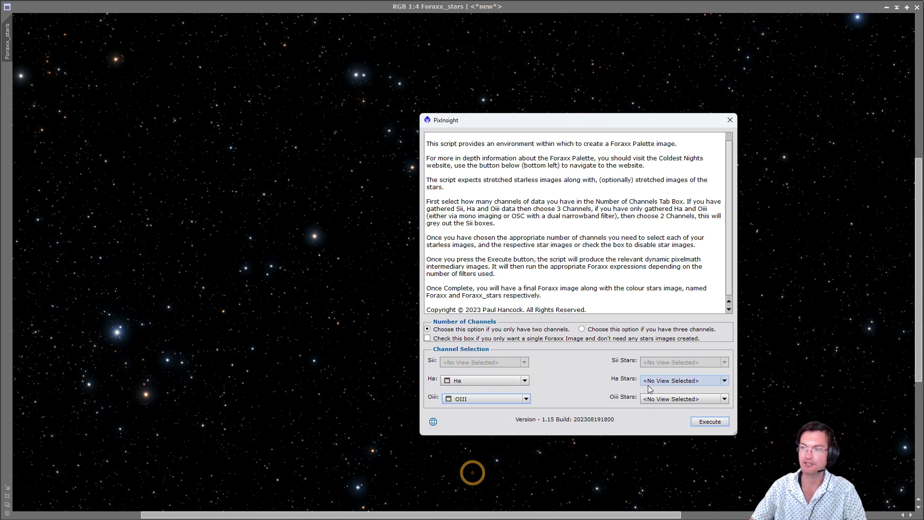
pyautogui.click(664, 381)
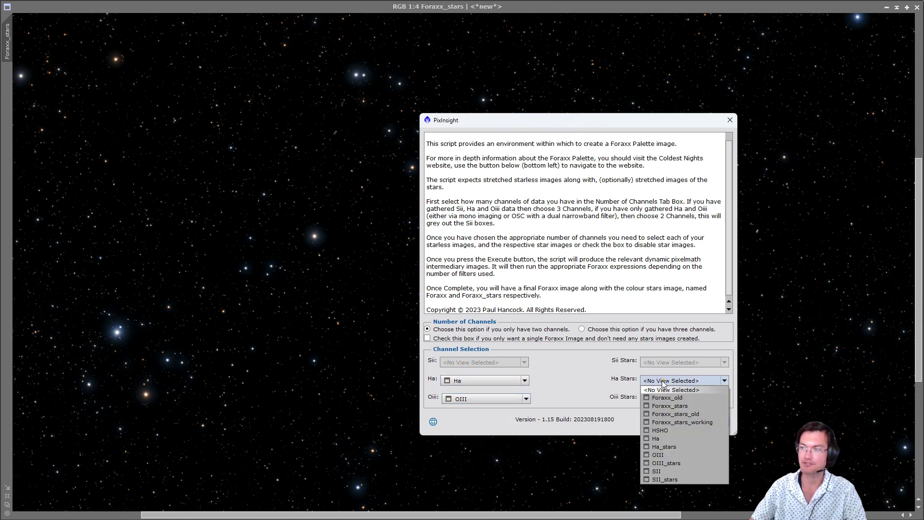
pyautogui.click(666, 447)
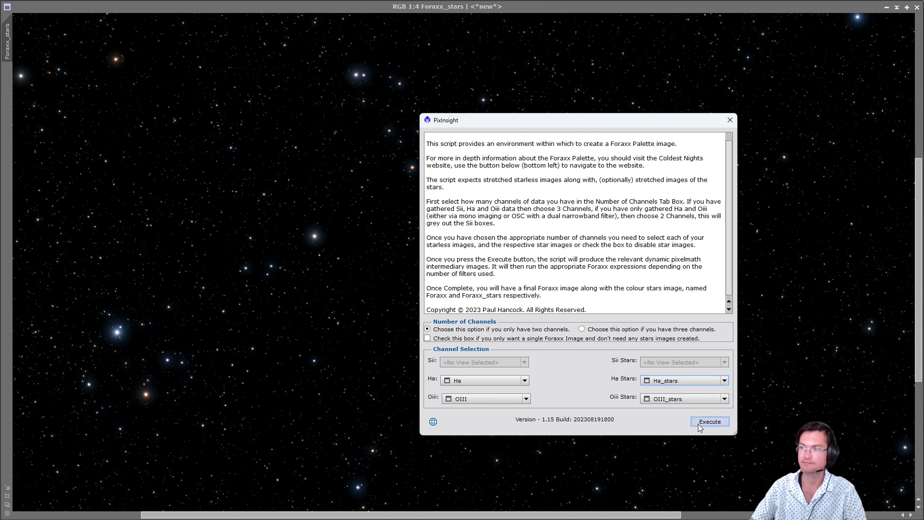
pyautogui.click(698, 424)
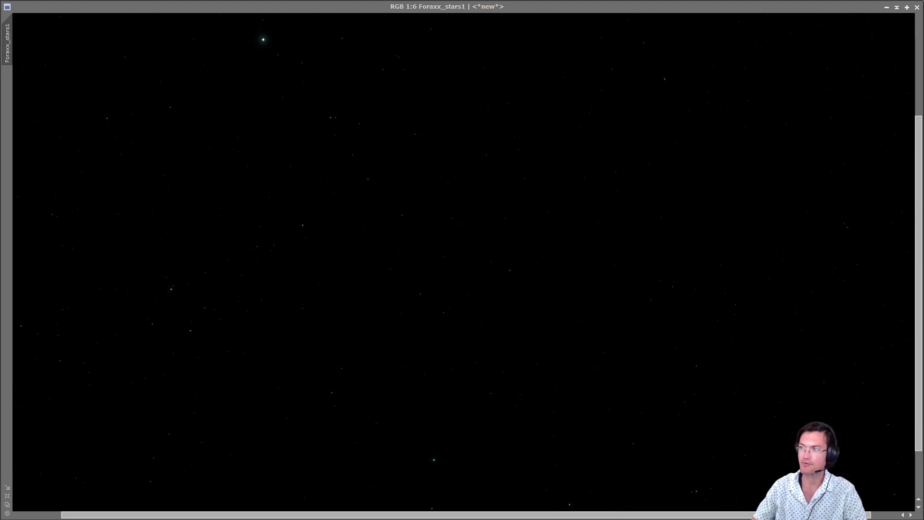
# Stretch Foraxx_stars1 with HistogramTransformation at midtones about 0.25, applied three times.
pyautogui.hotkey('ctrl', 'h')
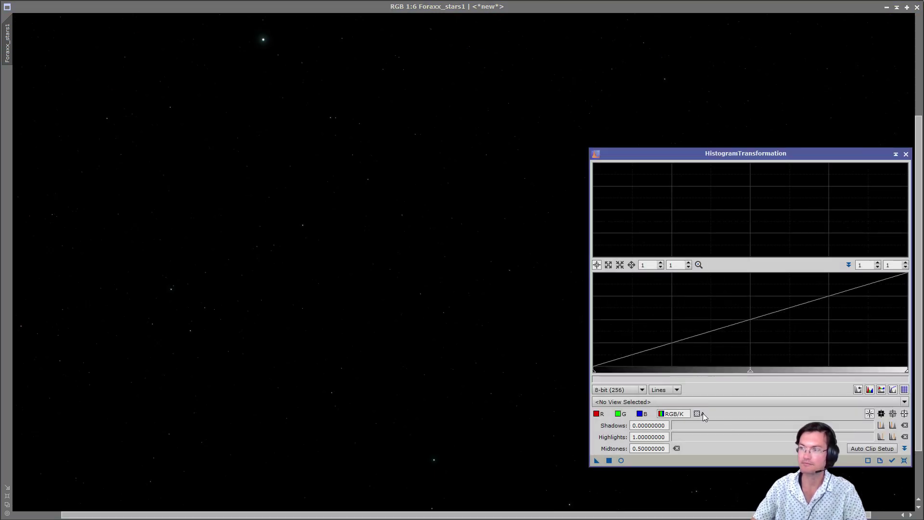
pyautogui.moveTo(750, 371); pyautogui.dragTo(672, 372)
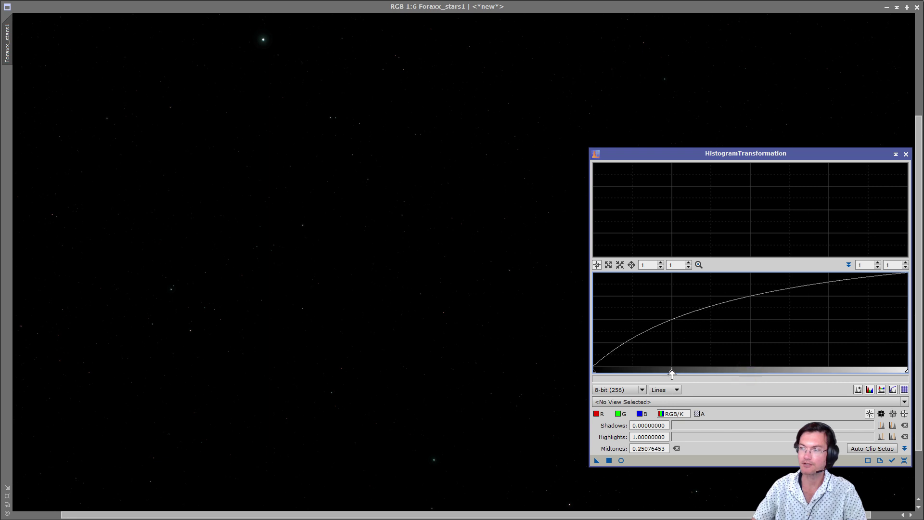
pyautogui.click(609, 461)
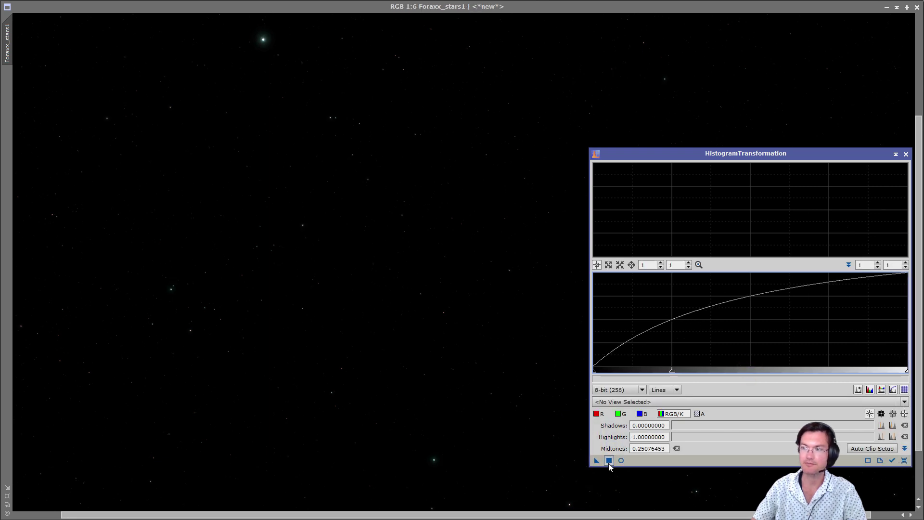
pyautogui.click(608, 462)
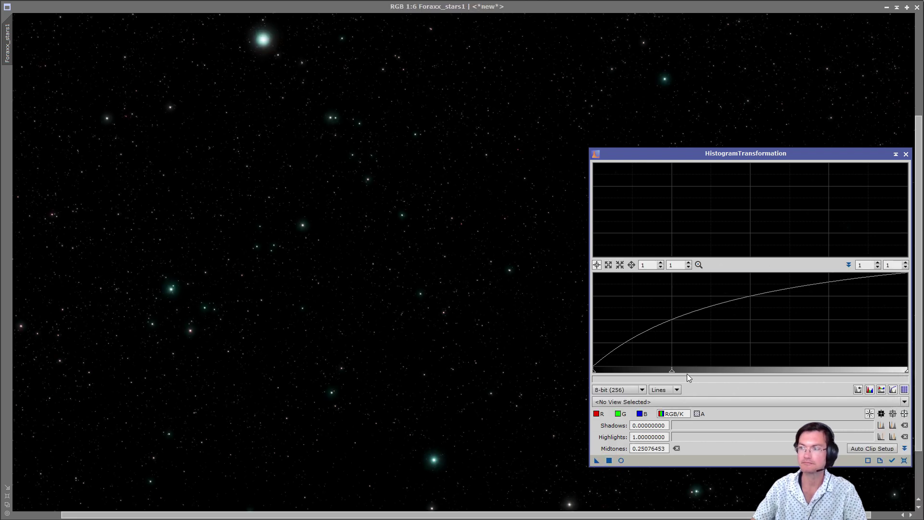
pyautogui.click(609, 461)
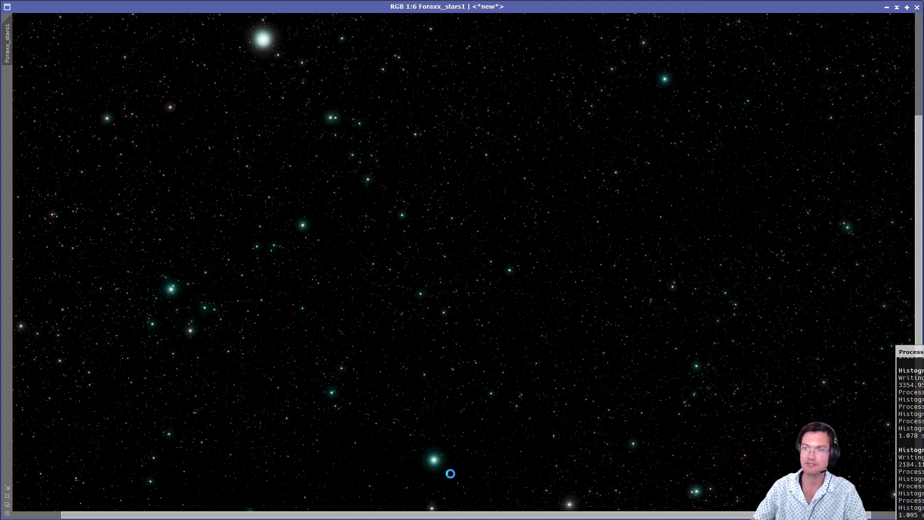
pyautogui.scroll(4, 200, 310)
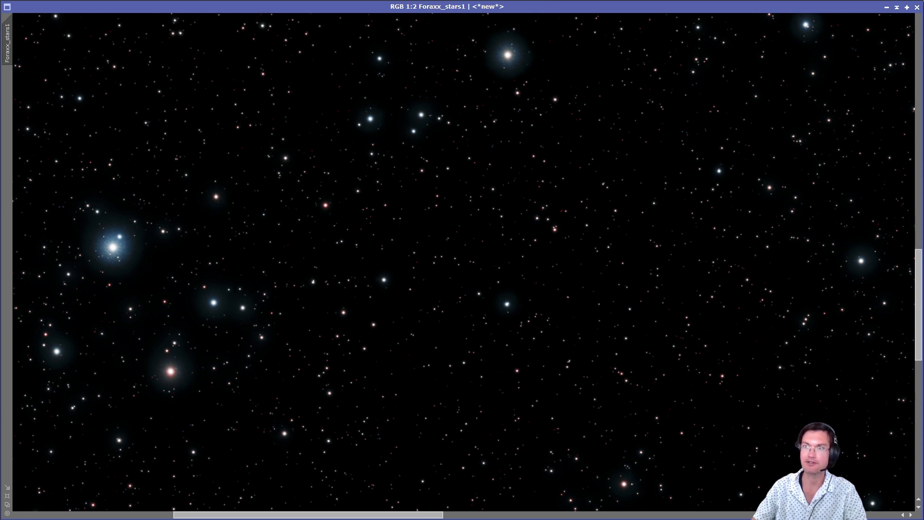
# Apply a ColorSaturation boost of about 0.47 to Foraxx_stars1, starting from a reset curve.
pyautogui.hotkey('alt', 'p')
pyautogui.moveTo(314, 251)
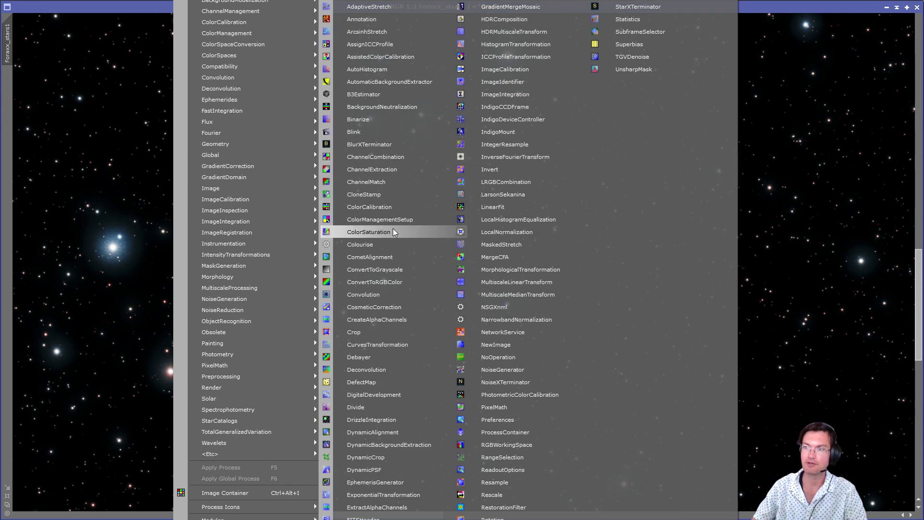
pyautogui.click(393, 232)
pyautogui.click(873, 354)
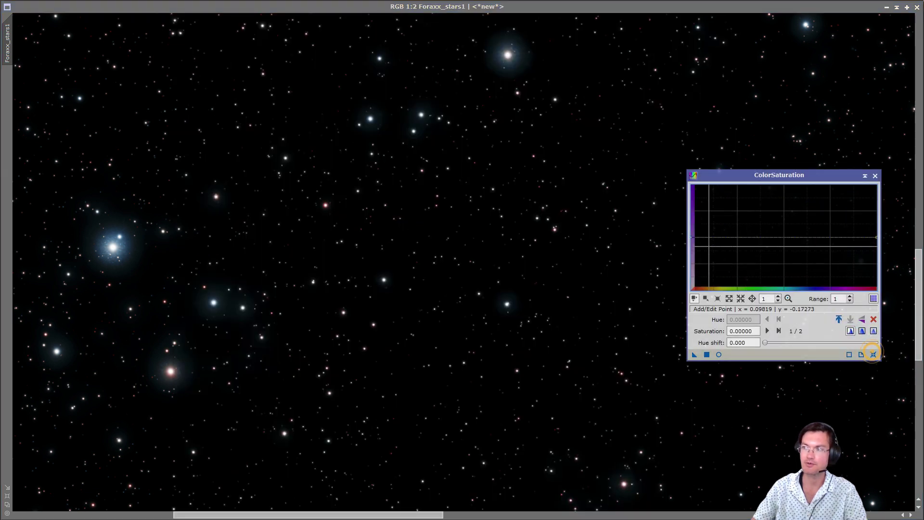
pyautogui.moveTo(691, 233); pyautogui.dragTo(692, 212)
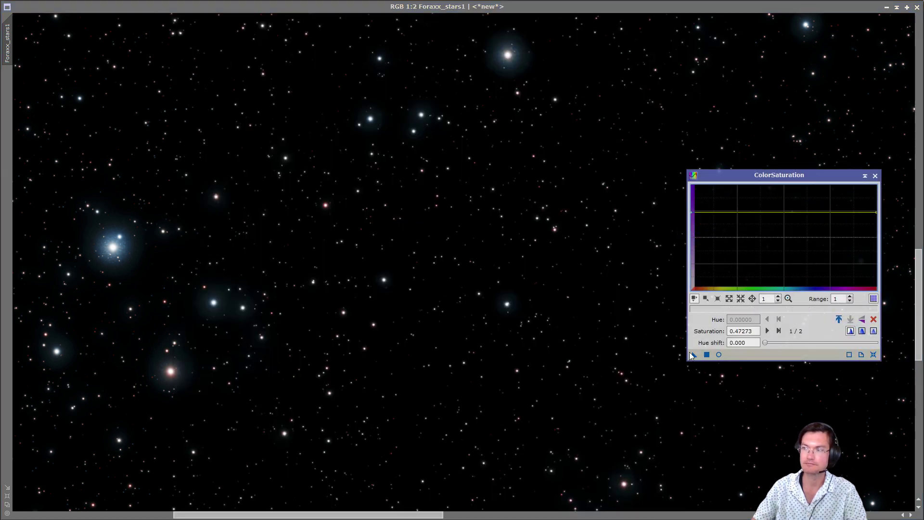
pyautogui.moveTo(695, 355); pyautogui.dragTo(579, 329)
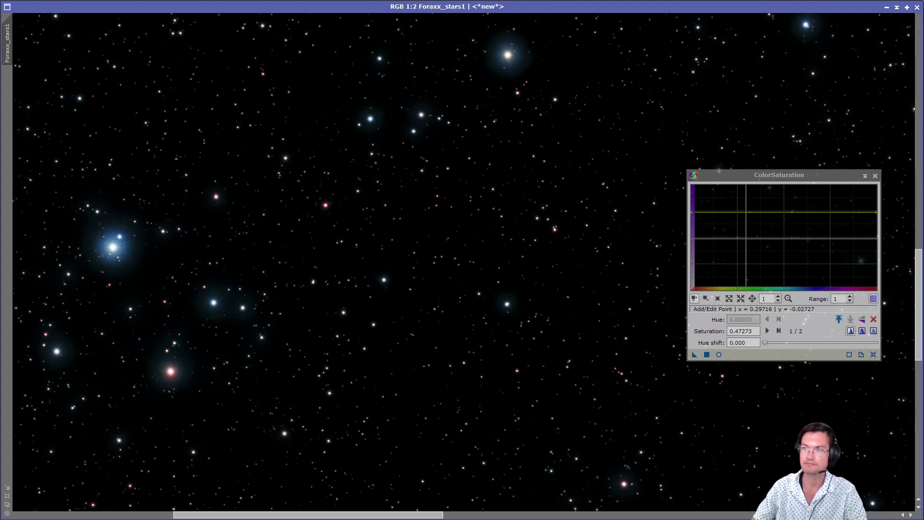
pyautogui.click(876, 175)
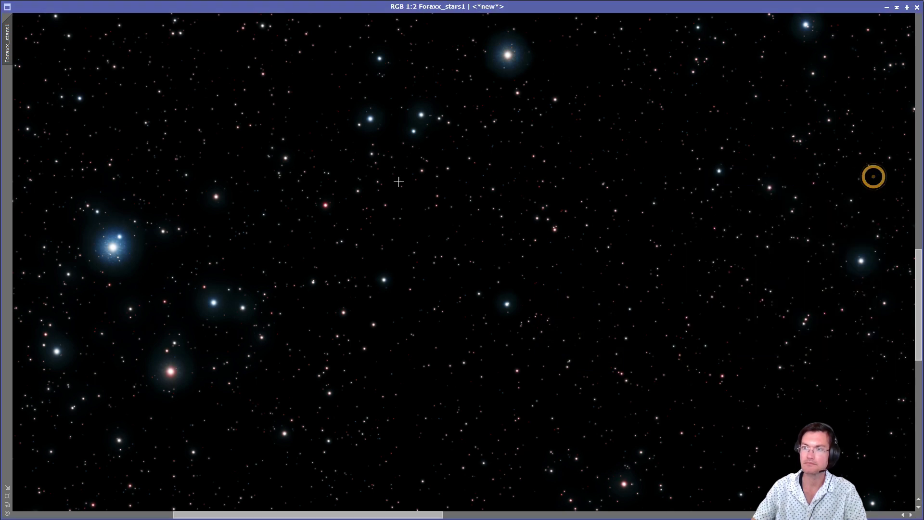
pyautogui.scroll(1, 216, 242)
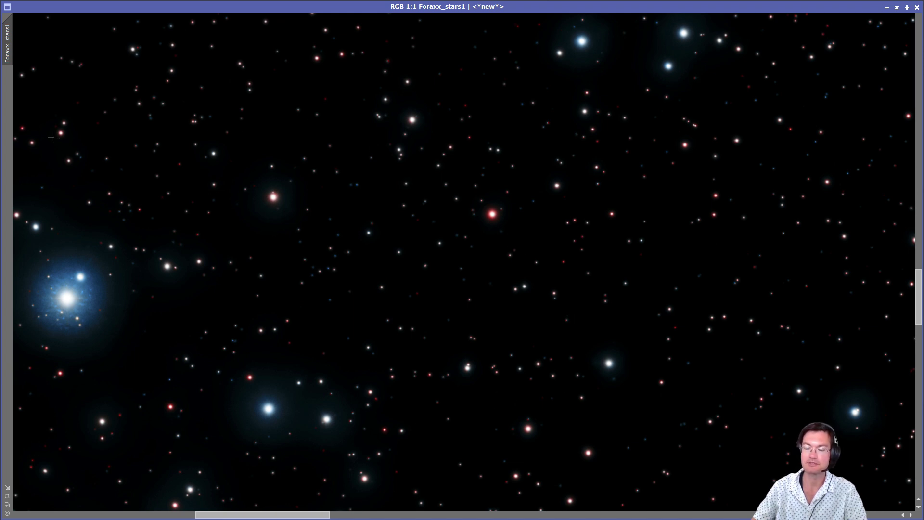
# Scroll the workspace to bring the green-and-gold HSHO nebula image into view.
pyautogui.scroll(-2, 421, 205)
pyautogui.scroll(-3, 717, 288)
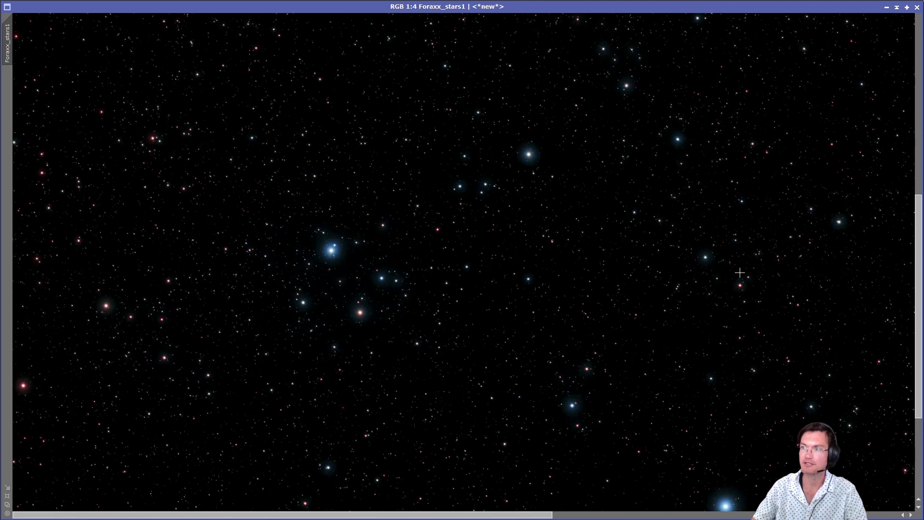
pyautogui.scroll(2, 298, 88)
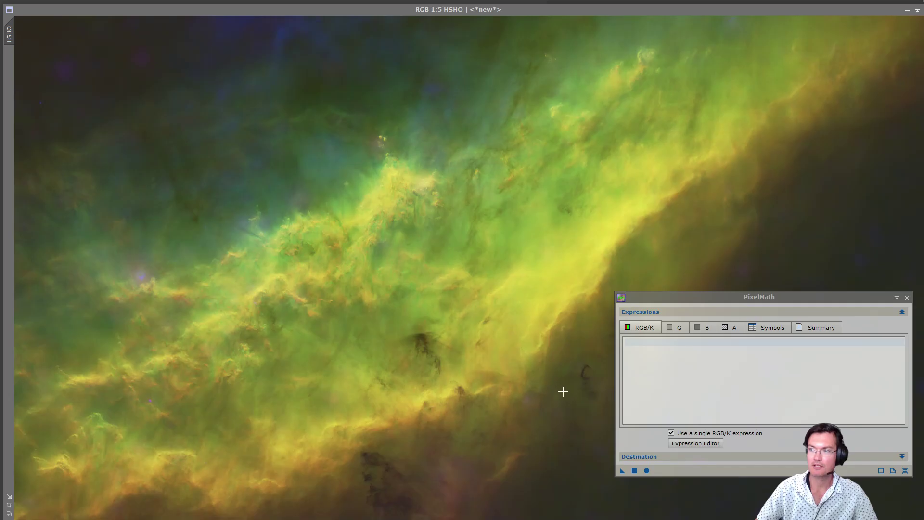
# Apply the PixelMath screen blend ~(~HSHO*~Foraxx_stars) to the HSHO image.
pyautogui.click(680, 345)
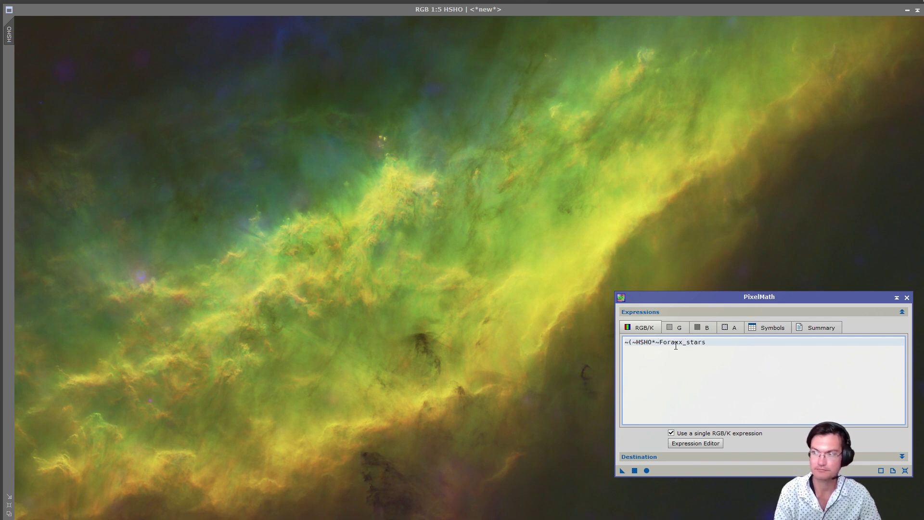
pyautogui.write(')')
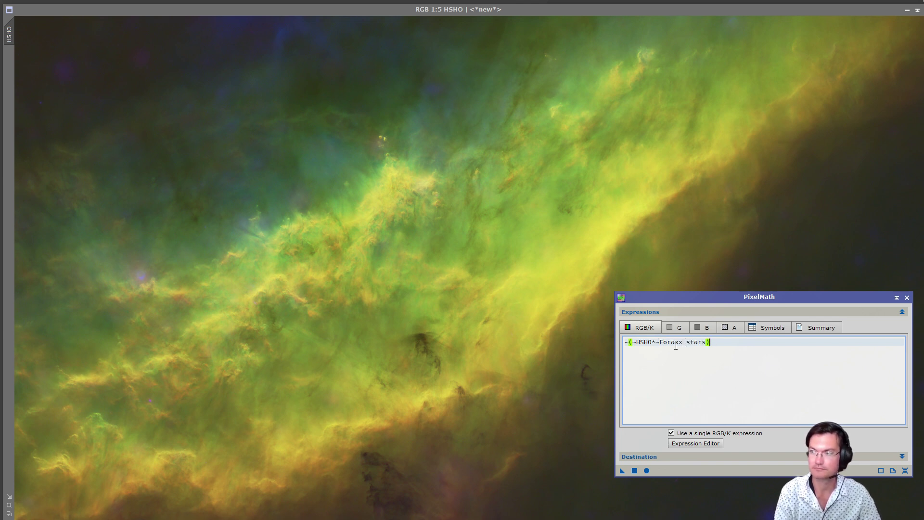
pyautogui.click(657, 455)
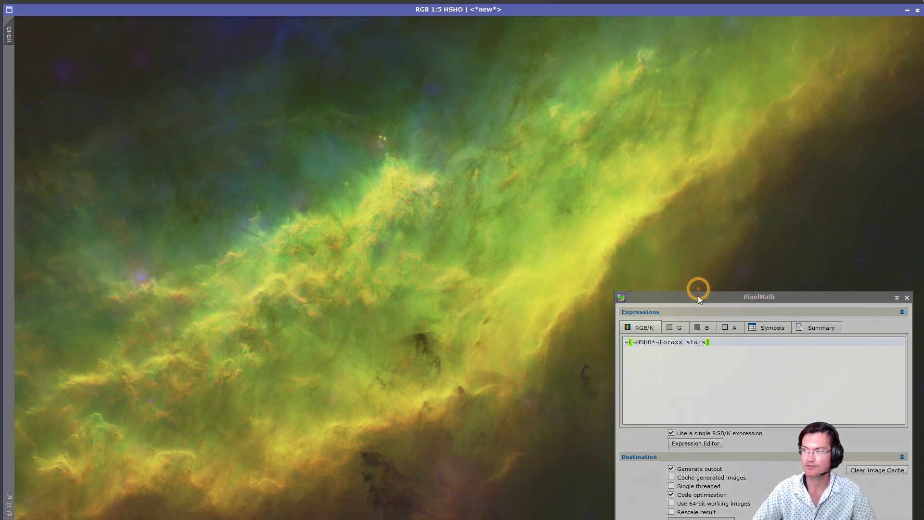
pyautogui.moveTo(698, 295); pyautogui.dragTo(718, 181)
pyautogui.click(655, 516)
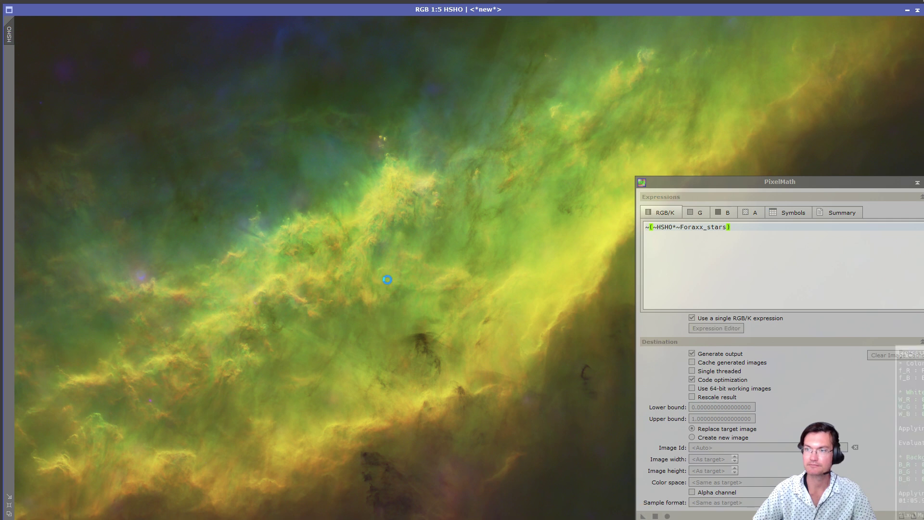
pyautogui.click(918, 182)
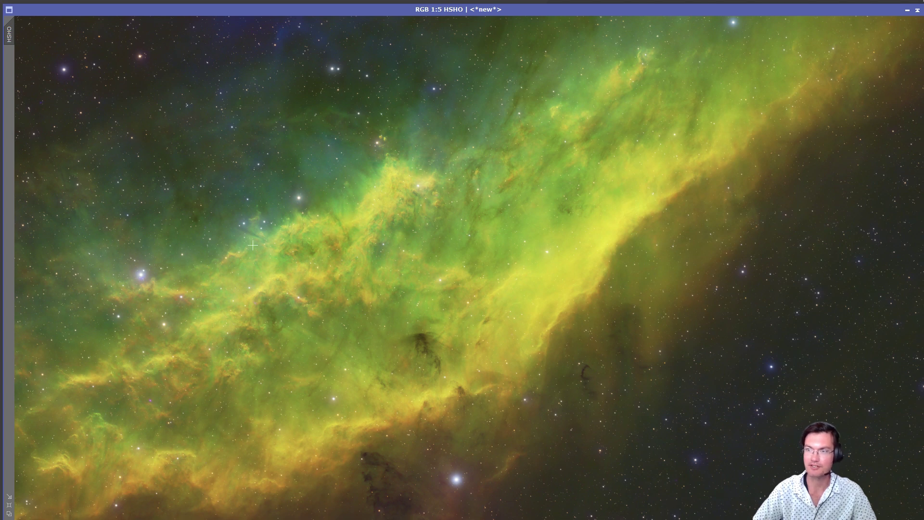
pyautogui.scroll(3, 469, 268)
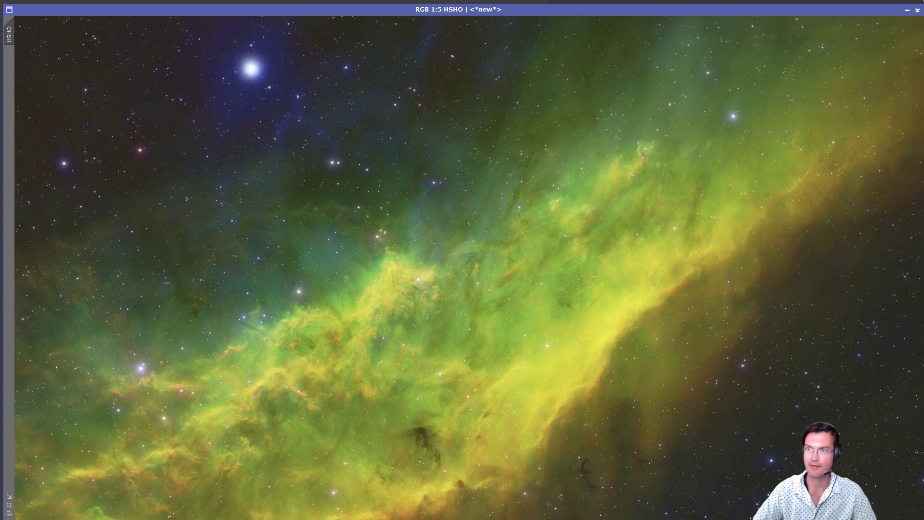
pyautogui.scroll(-5, 497, 390)
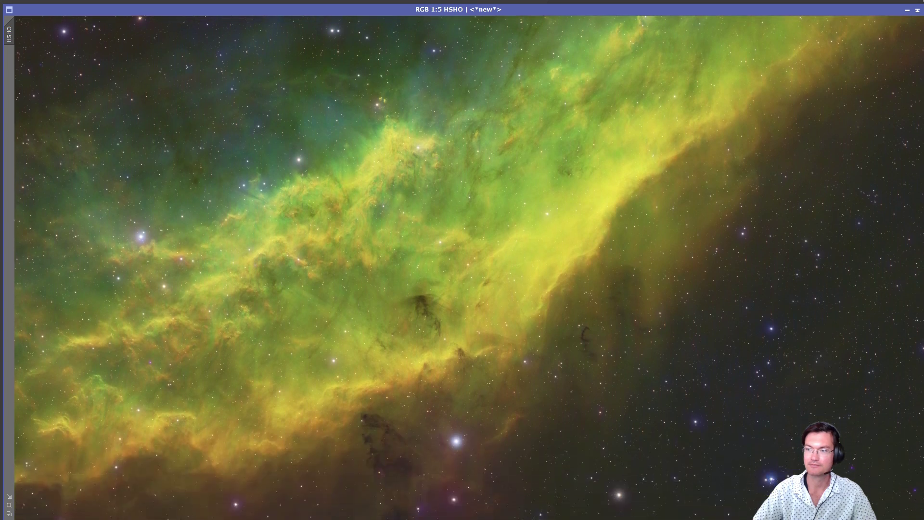